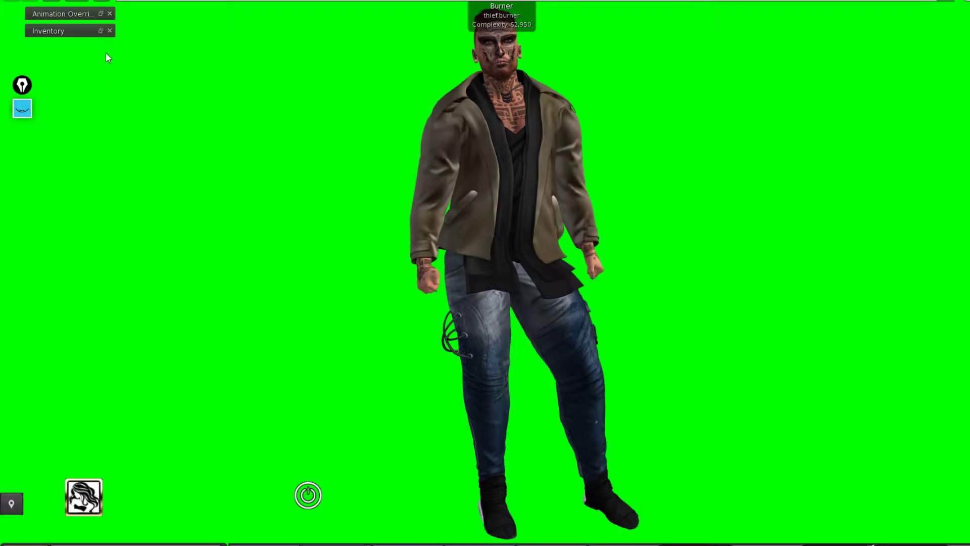
- Open the Animation Overrider window and place it beside the avatar with the Video recording set in view
click(101, 14)
drag(253, 113, 223, 113)
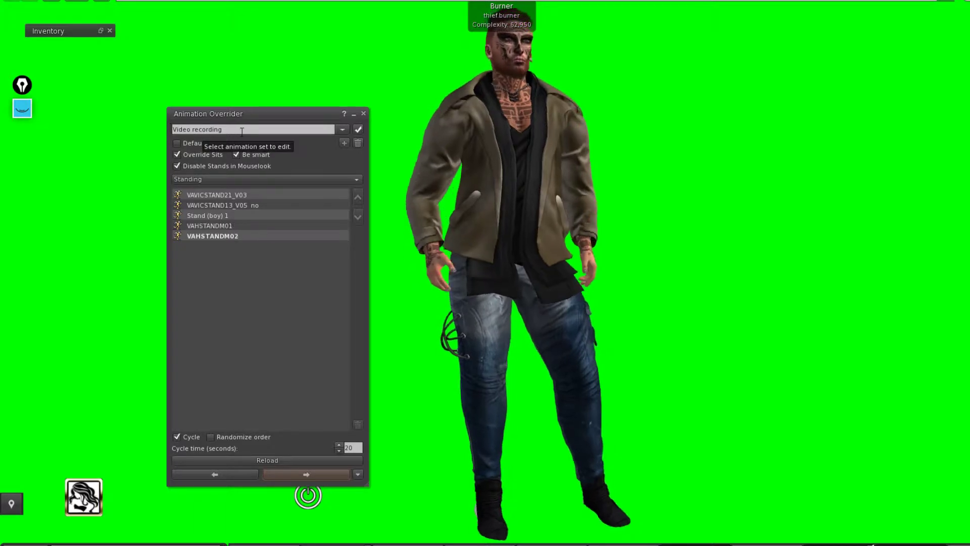
click(198, 130)
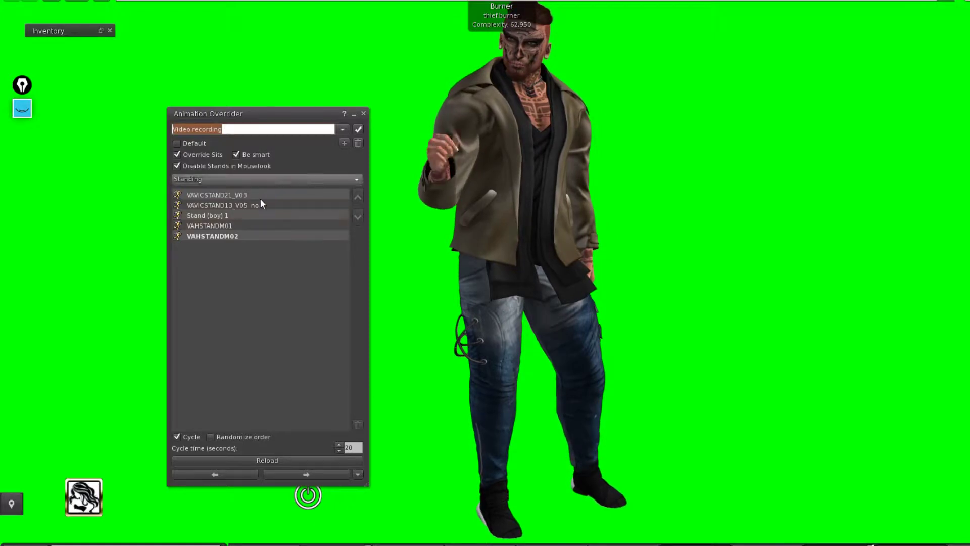
click(255, 216)
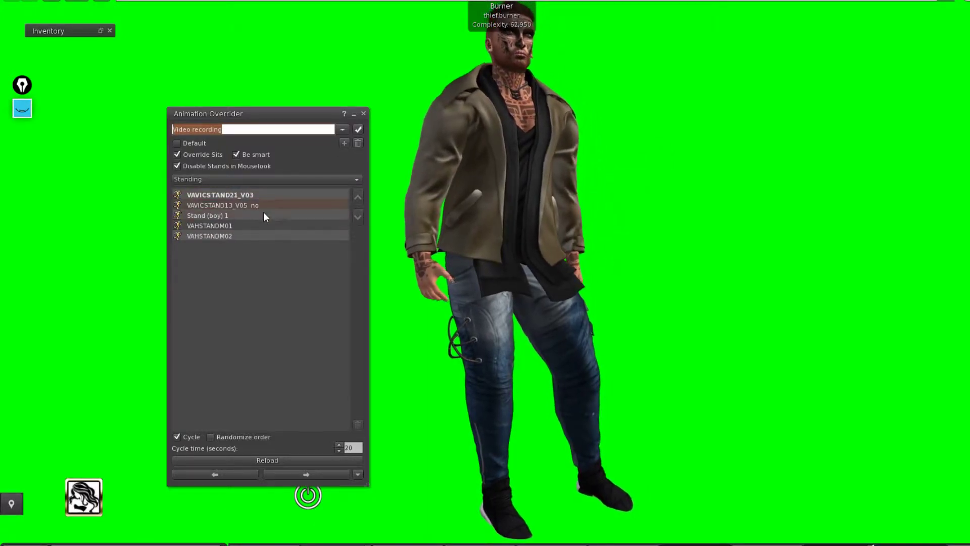
click(280, 195)
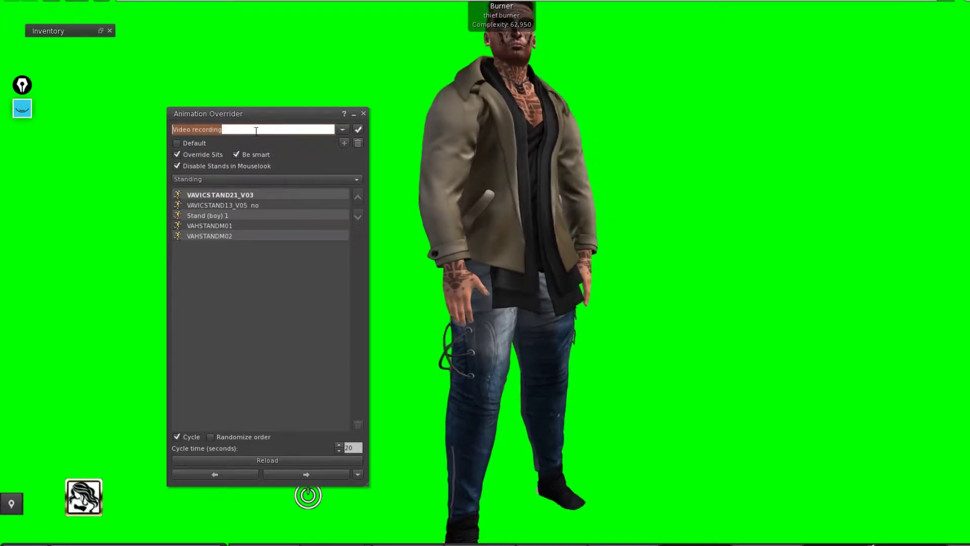
drag(260, 114, 245, 104)
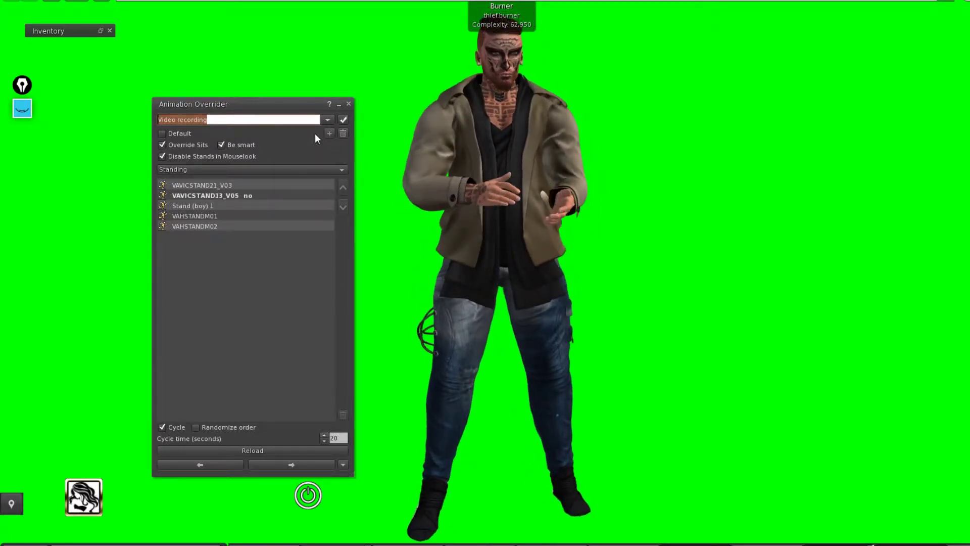
- Examine the animation states available in the Video recording set, viewing Typing and Walking before returning to Standing
click(284, 170)
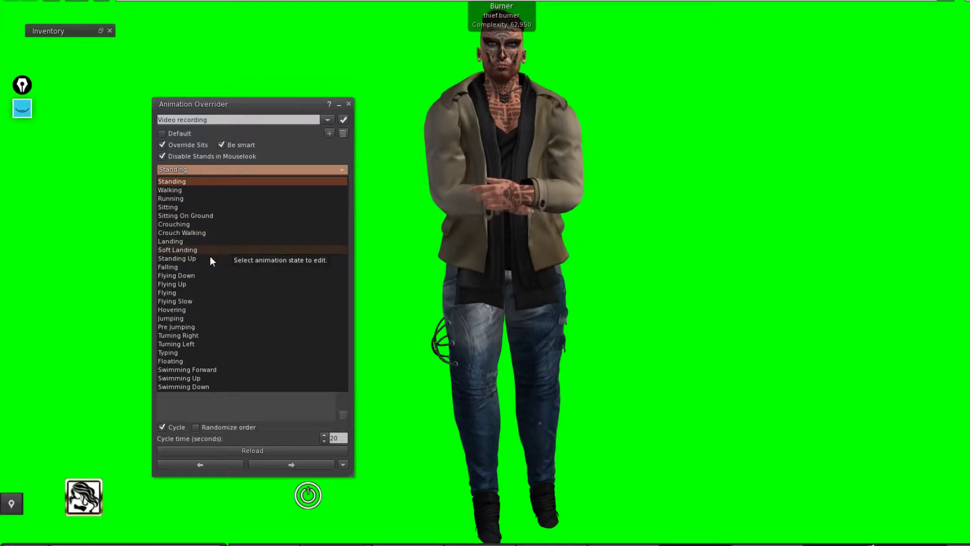
click(210, 352)
click(220, 168)
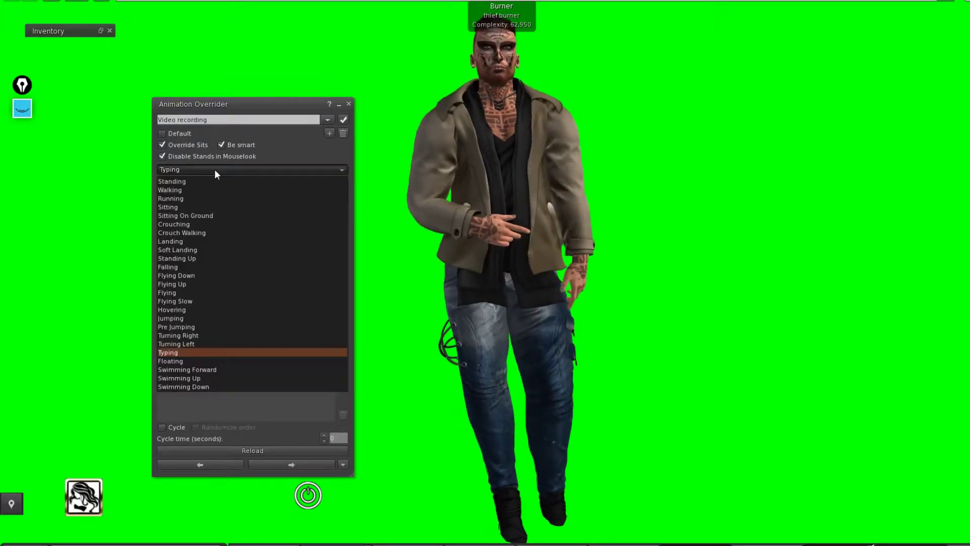
click(186, 184)
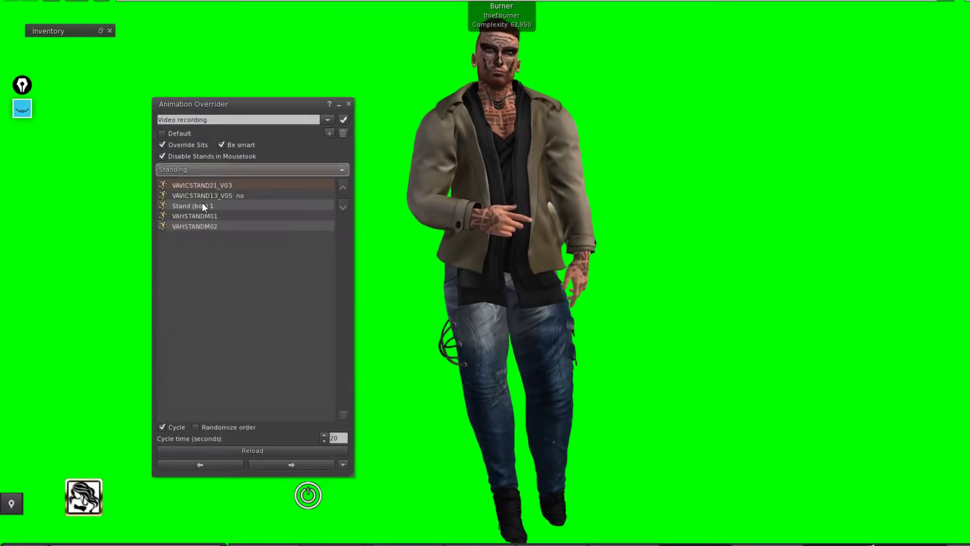
click(208, 170)
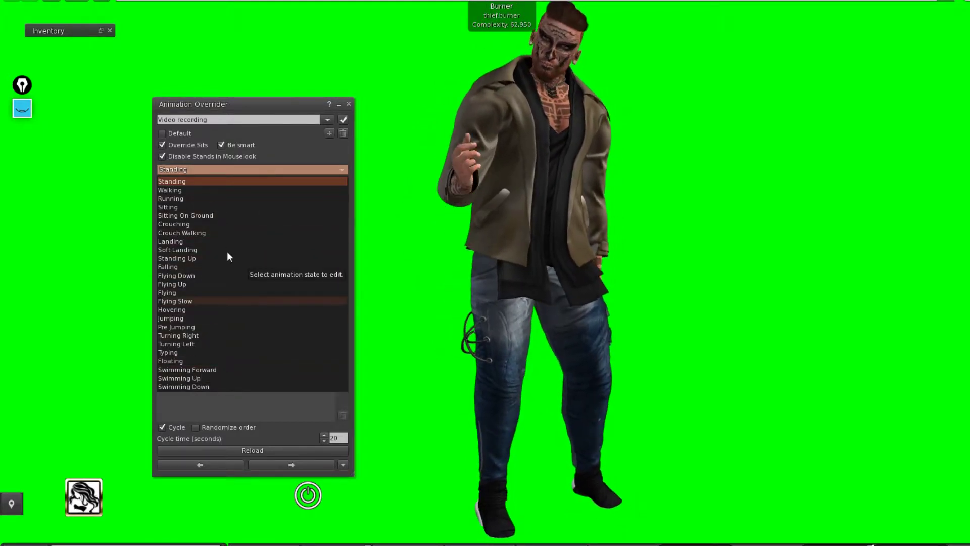
click(292, 152)
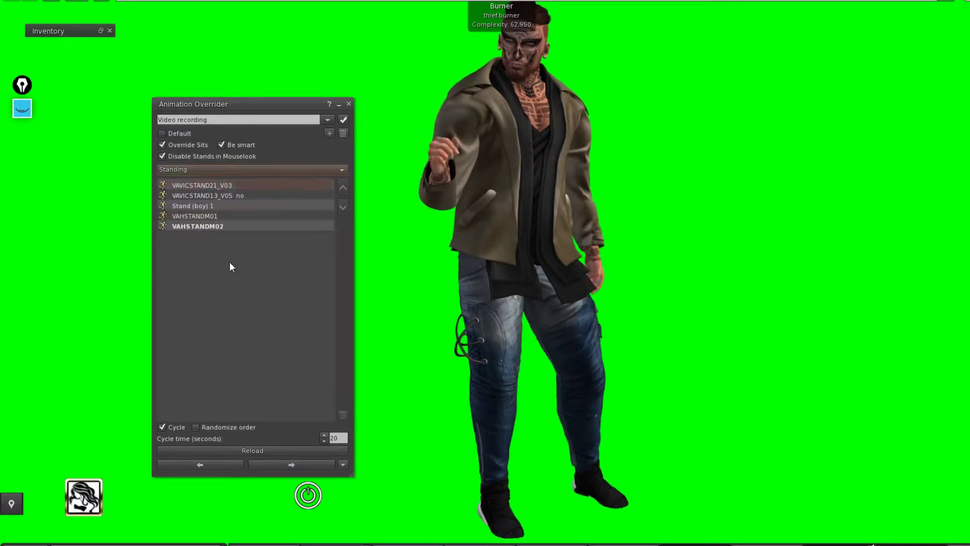
click(234, 171)
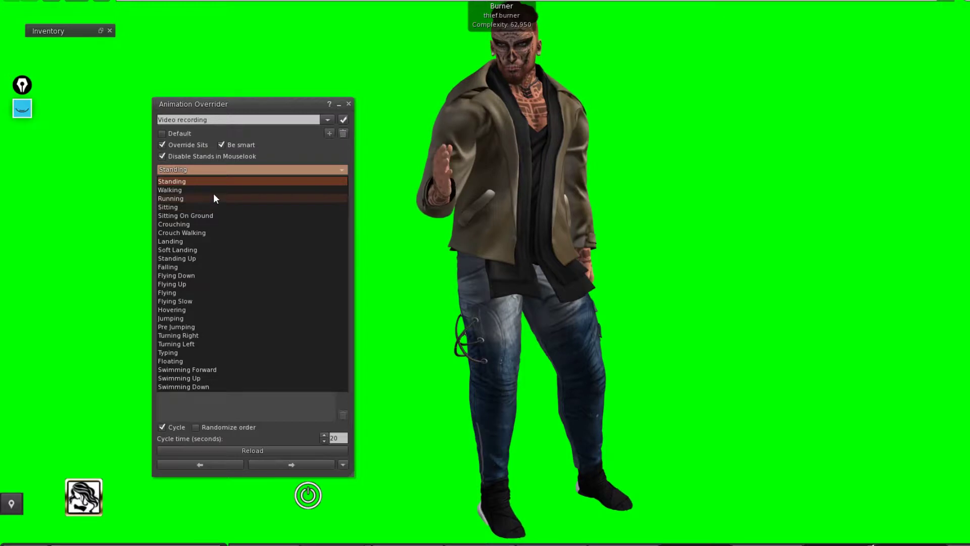
click(216, 191)
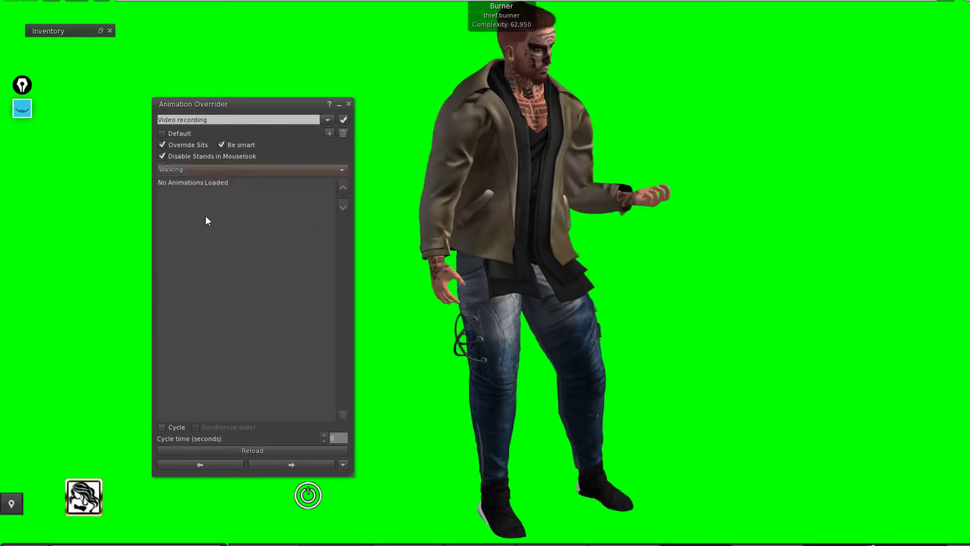
click(187, 170)
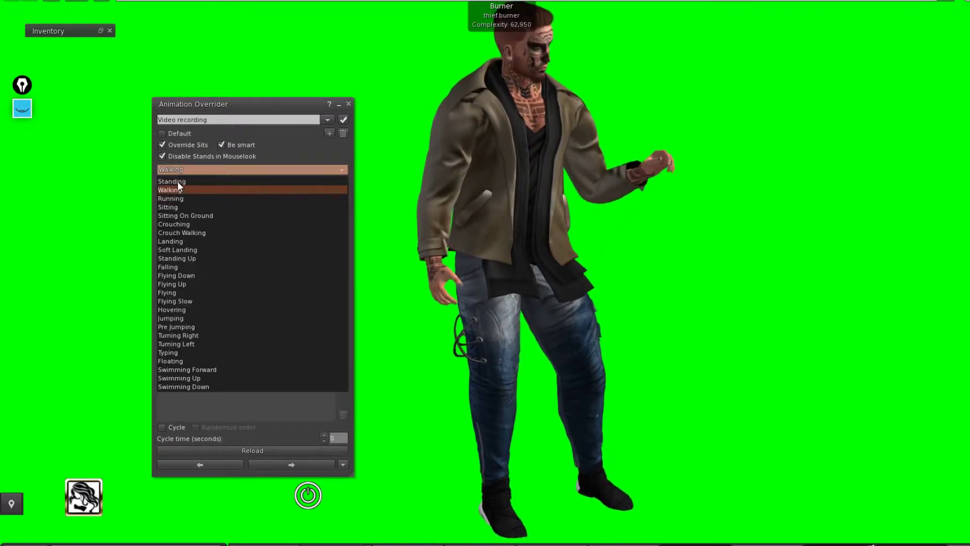
click(178, 181)
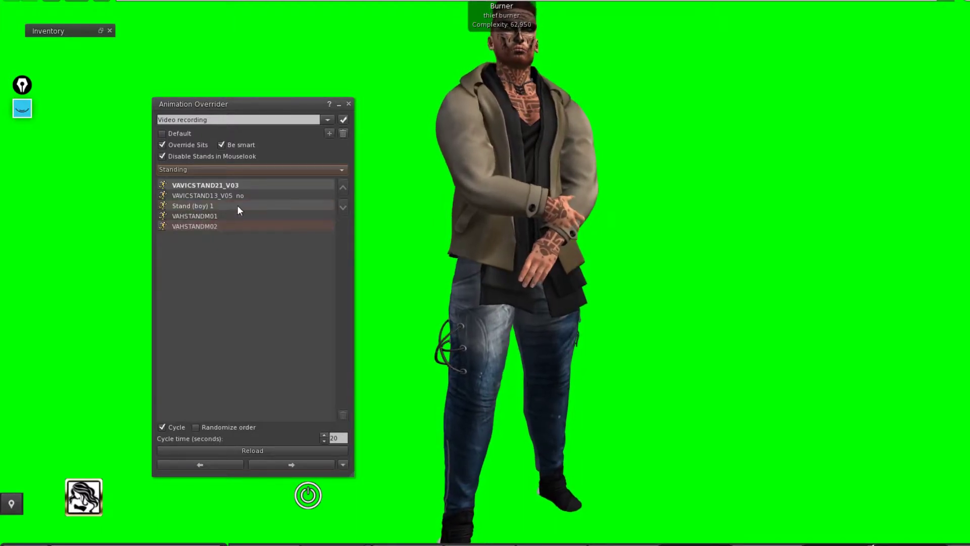
click(205, 217)
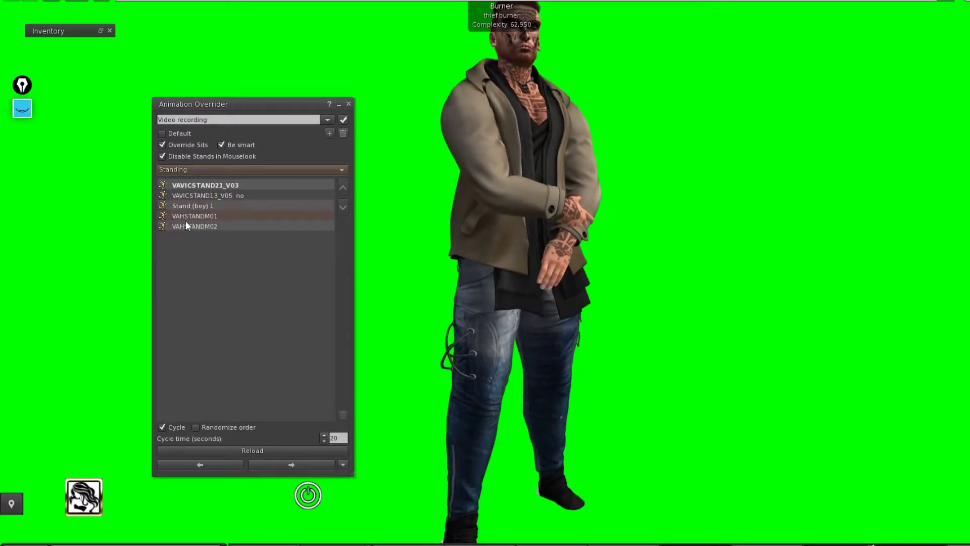
click(224, 225)
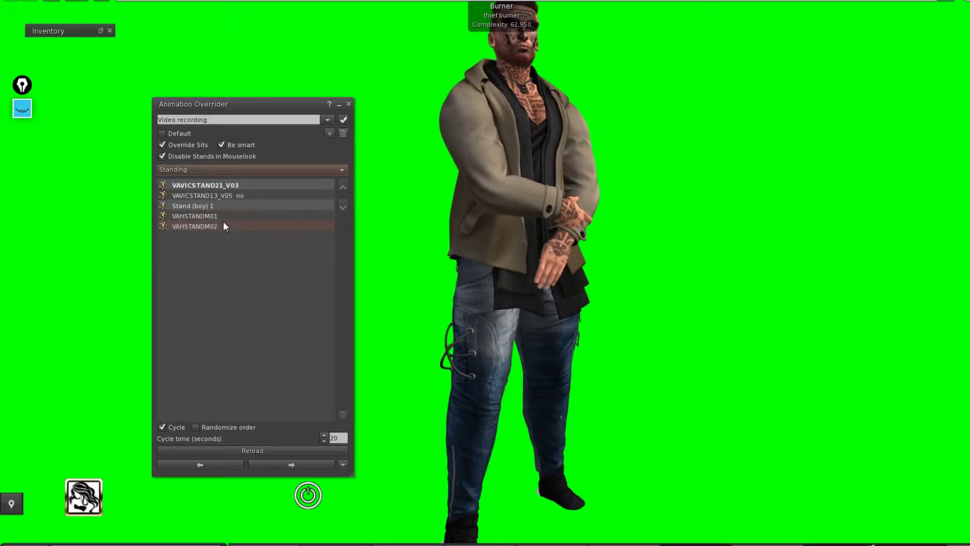
click(176, 208)
click(181, 216)
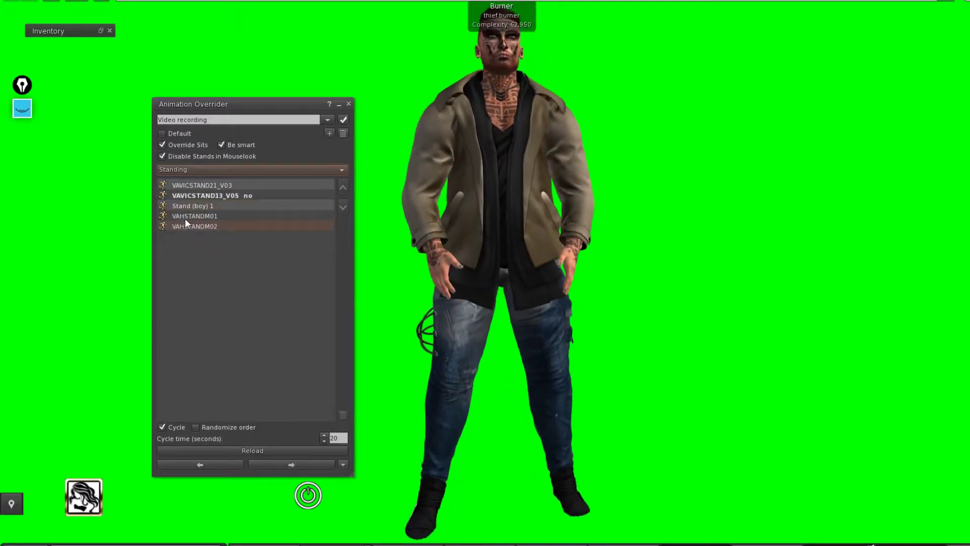
click(190, 227)
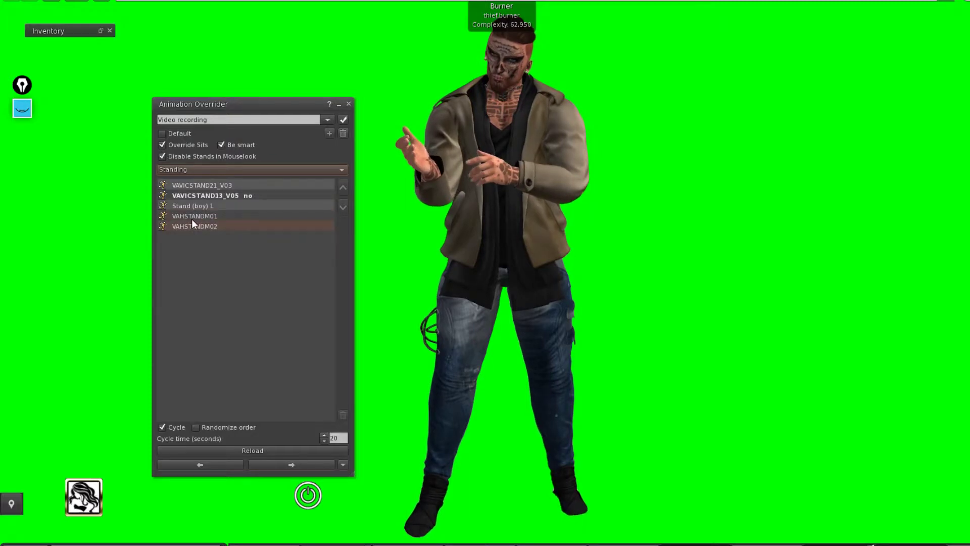
click(193, 218)
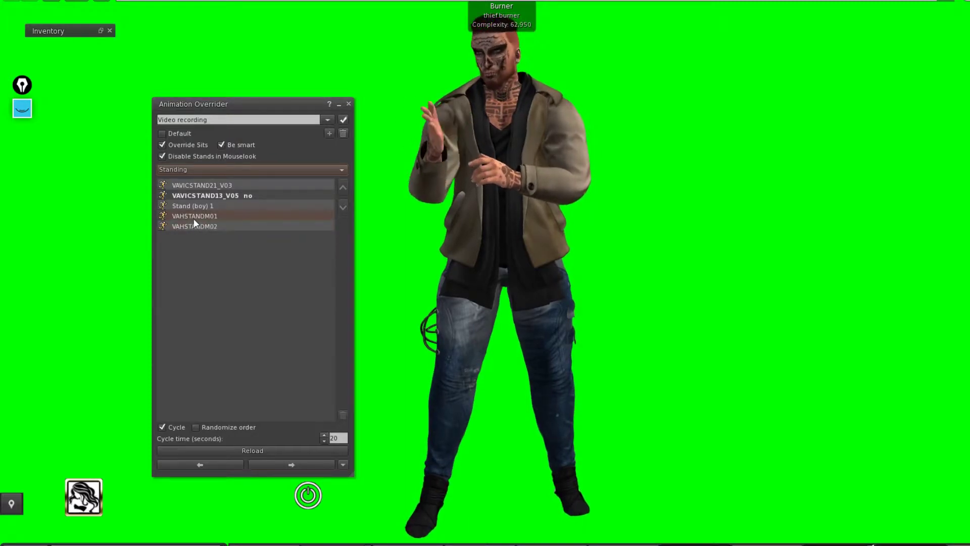
key(Up)
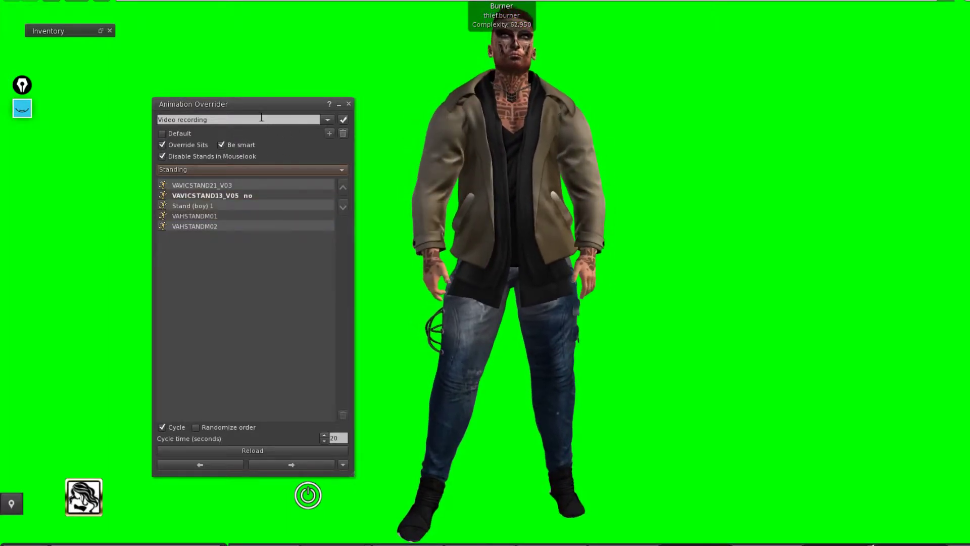
- Create a new animation set named Dance and make it the active set
drag(220, 96, 199, 87)
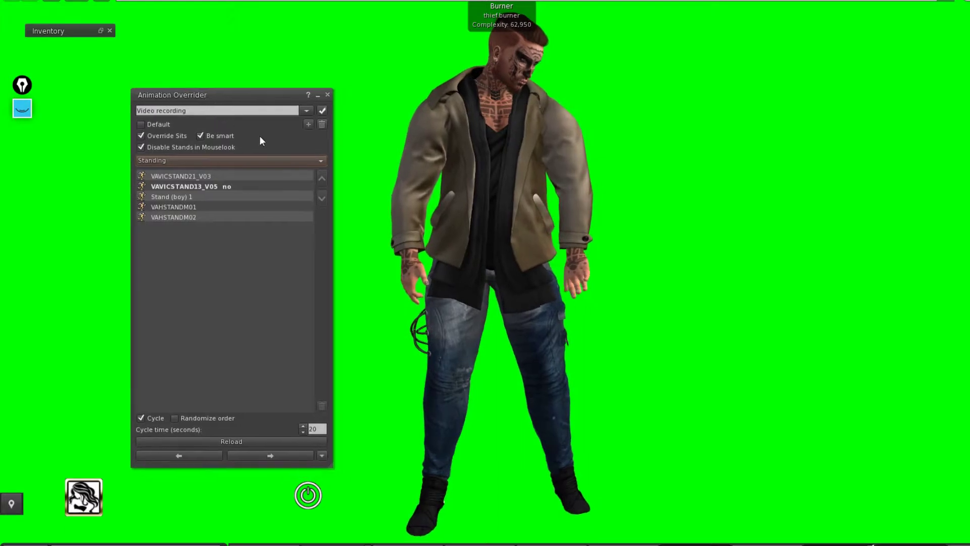
click(307, 123)
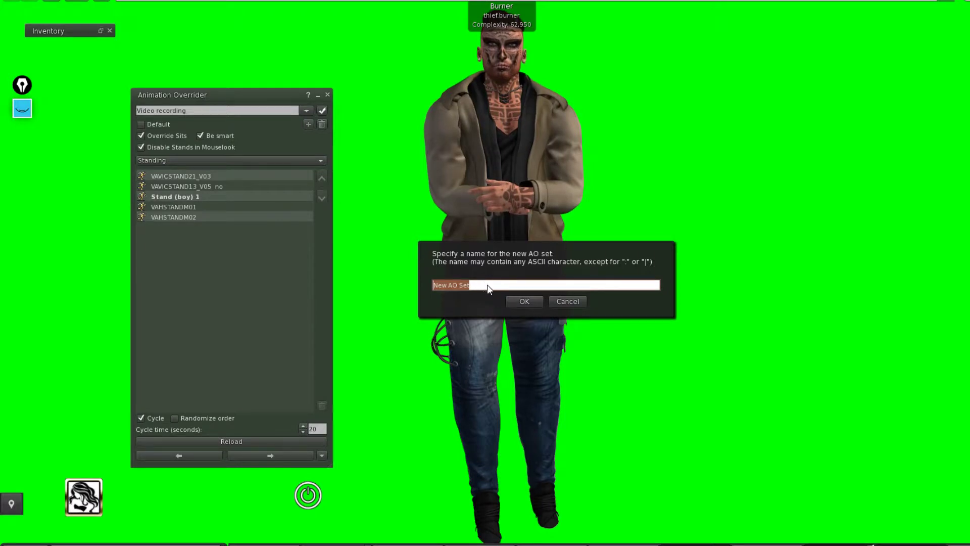
click(538, 302)
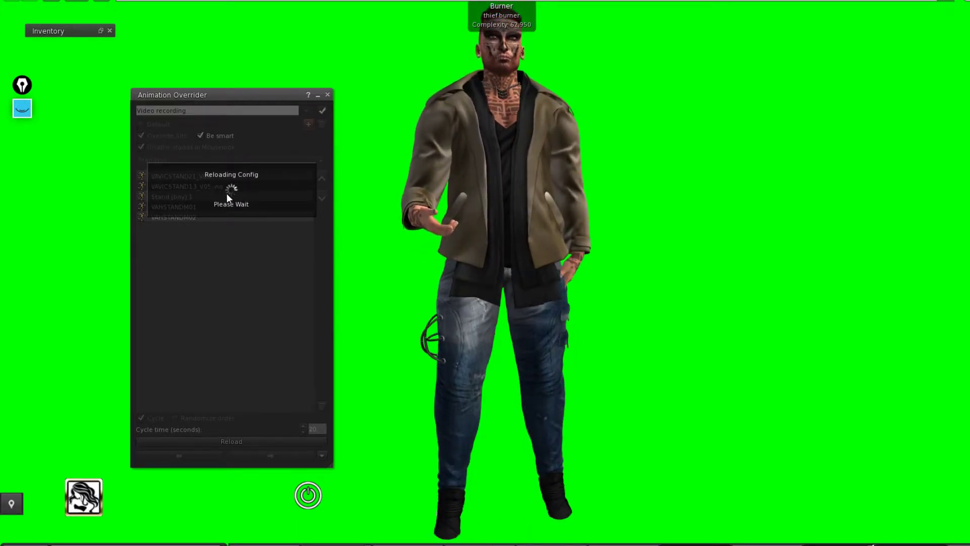
click(305, 109)
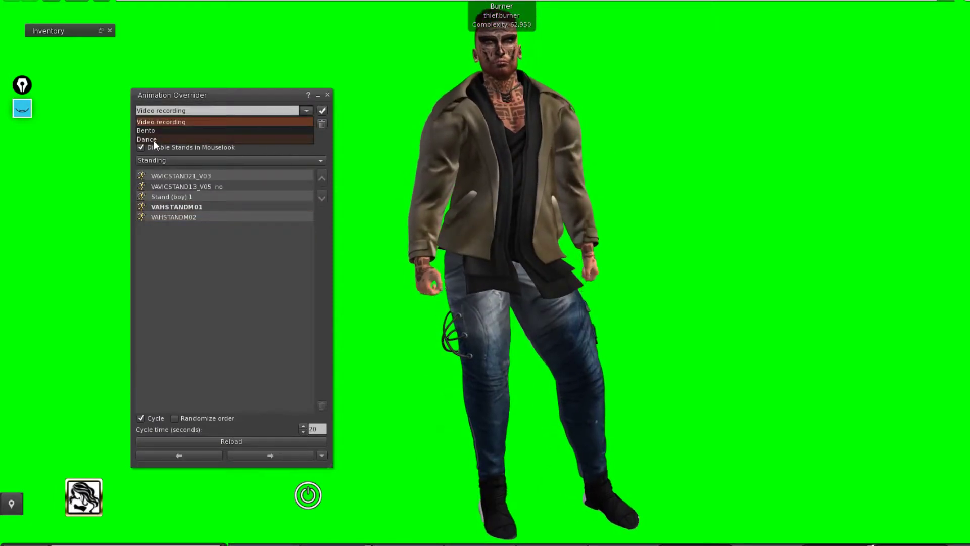
click(154, 139)
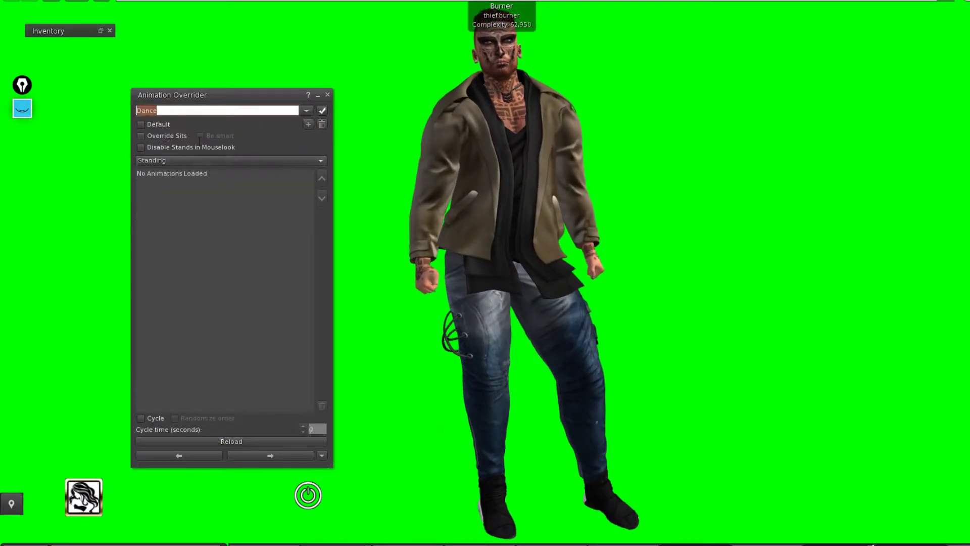
- Add the Stefanie_16_Dance_MOVE!_FREE animation from the inventory to the Dance set's Standing state, and minimize the inventory
click(100, 32)
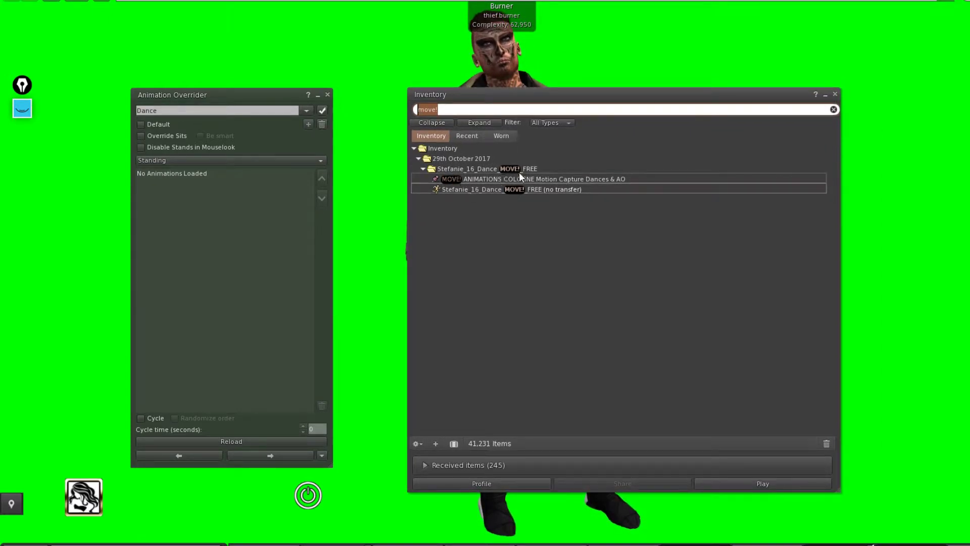
drag(456, 190, 226, 210)
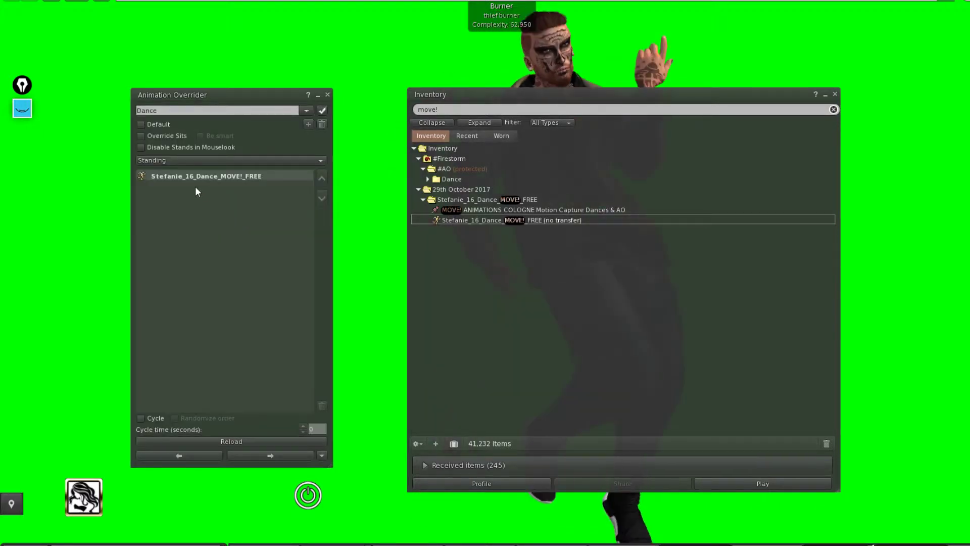
click(825, 95)
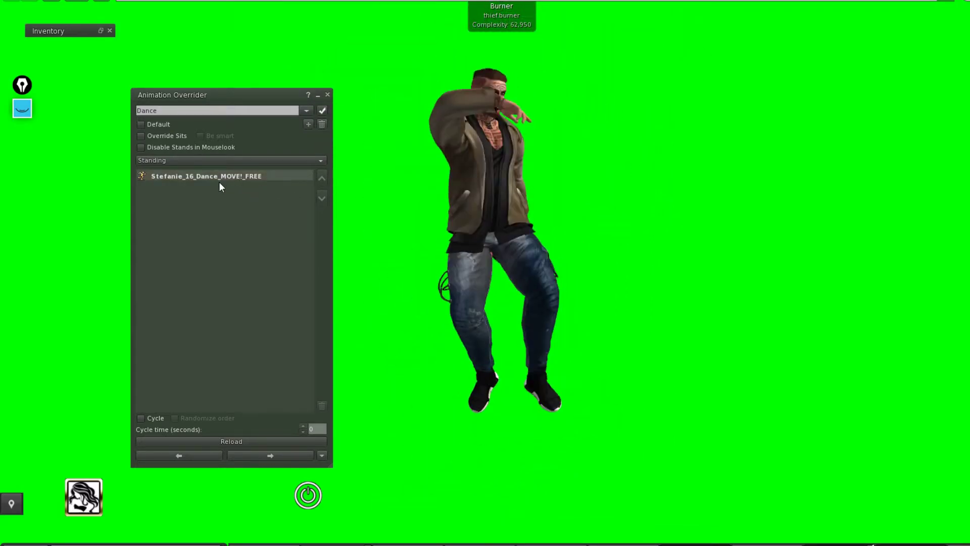
- Switch back to the Video recording set and reload the animation overrider configuration
click(302, 109)
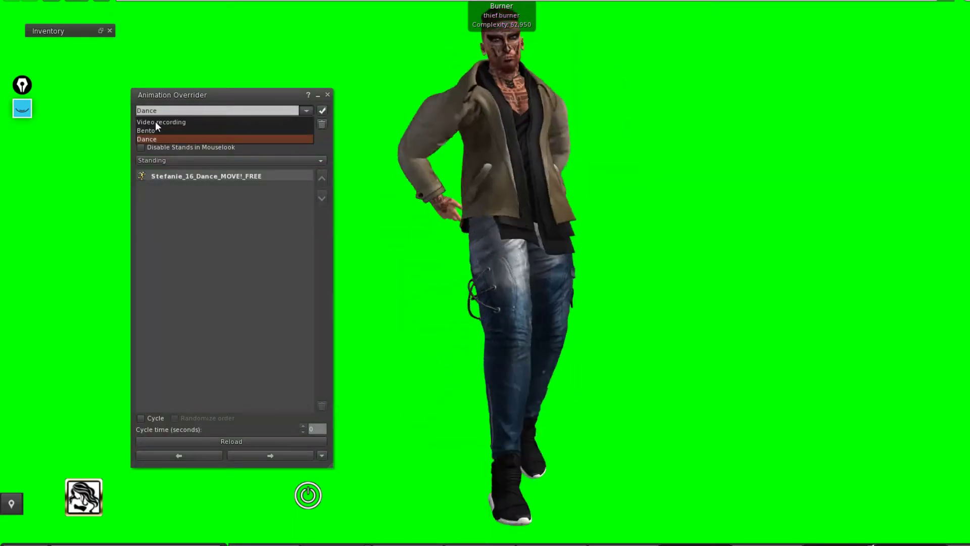
click(174, 122)
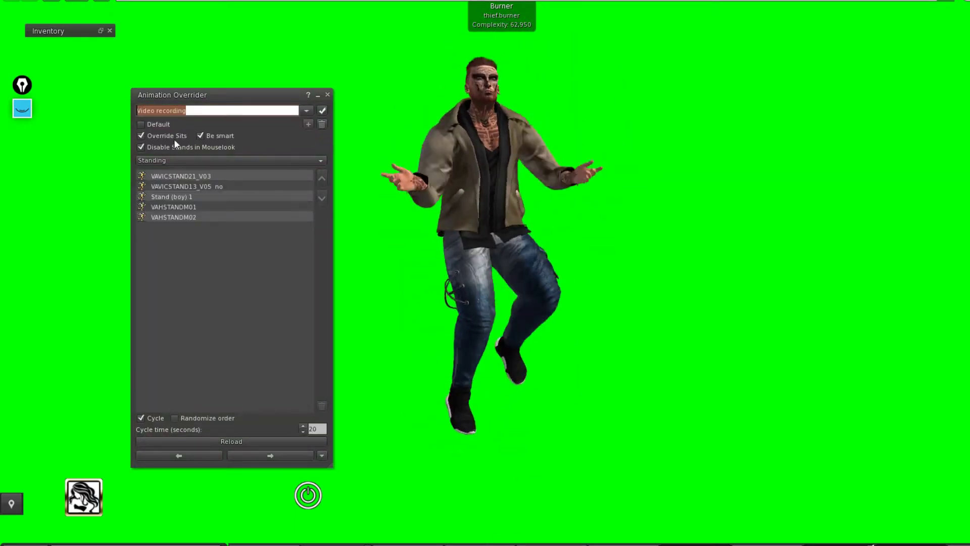
click(181, 175)
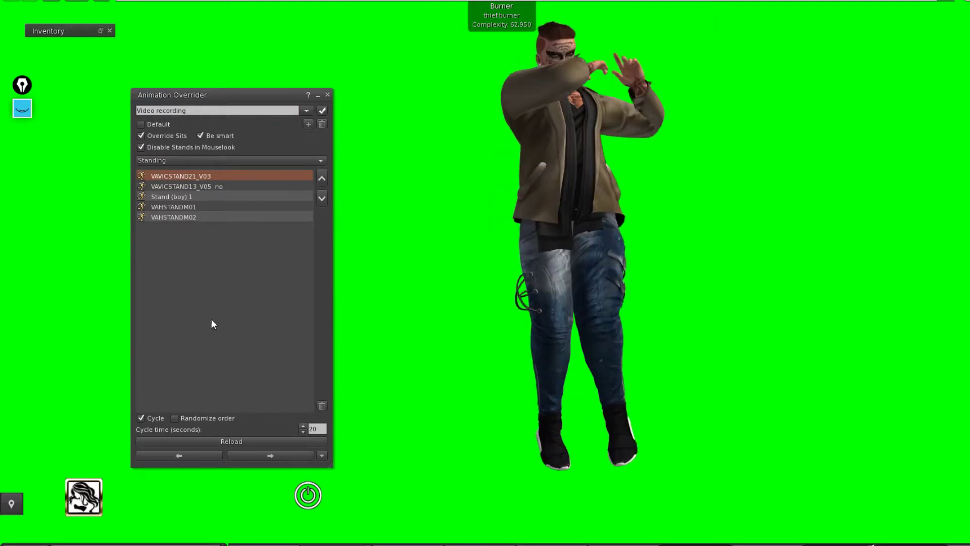
click(240, 442)
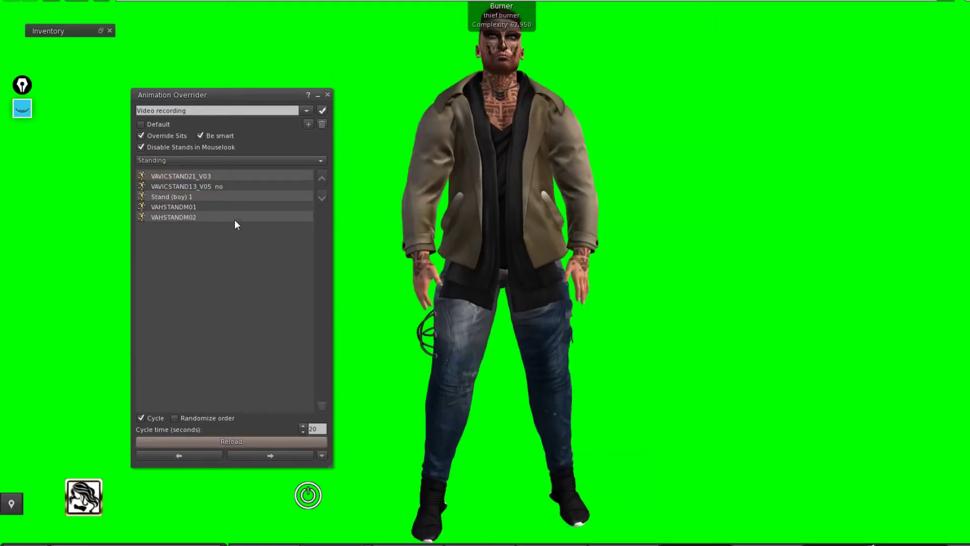
- Select the VAHSTANDM01 animation among the Video recording set's Standing animations
click(219, 185)
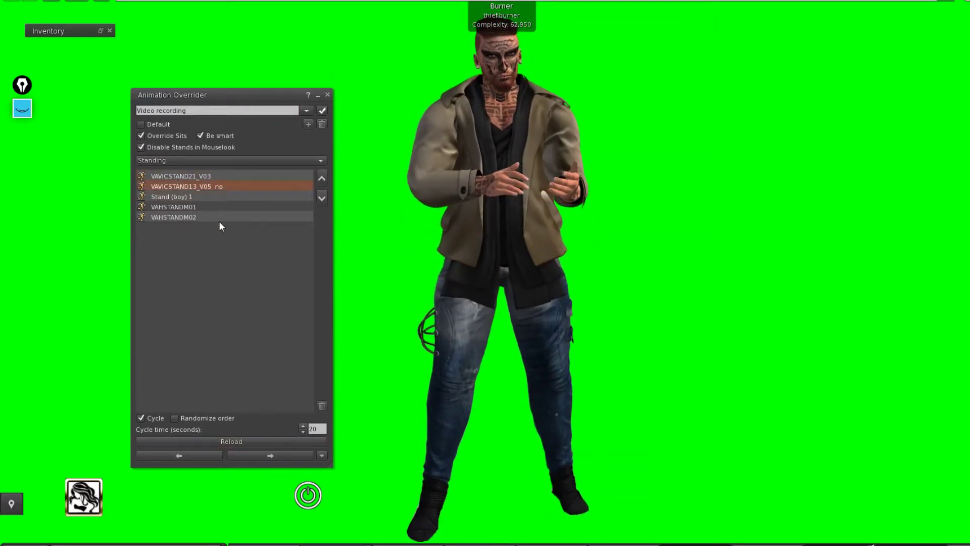
click(219, 218)
click(216, 186)
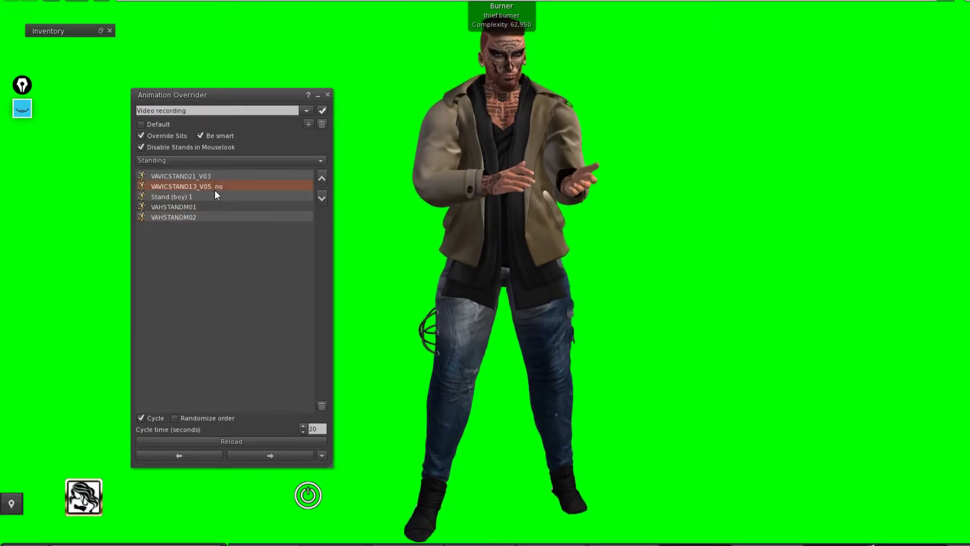
double_click(215, 206)
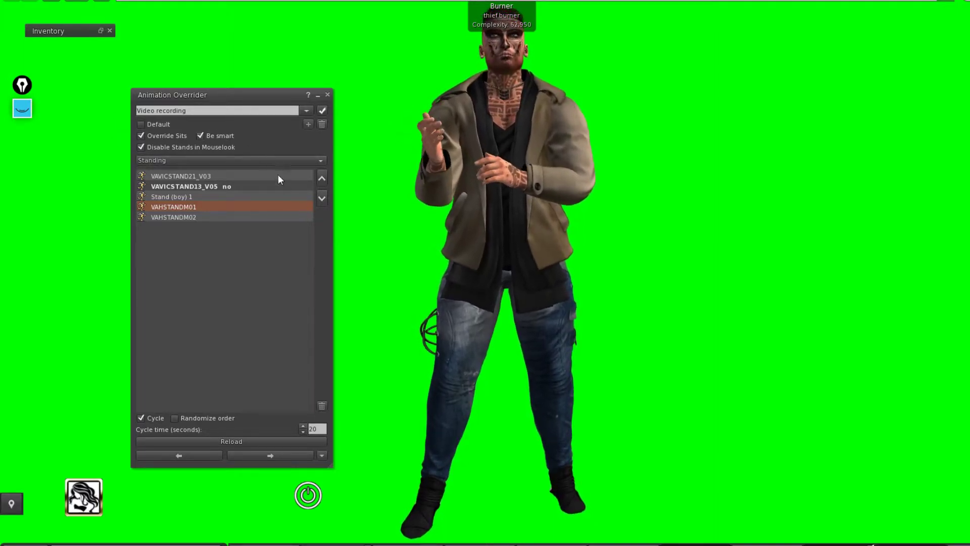
- Try reordering the Standing list by moving VAHSTANDM01 up one place and back down
click(227, 161)
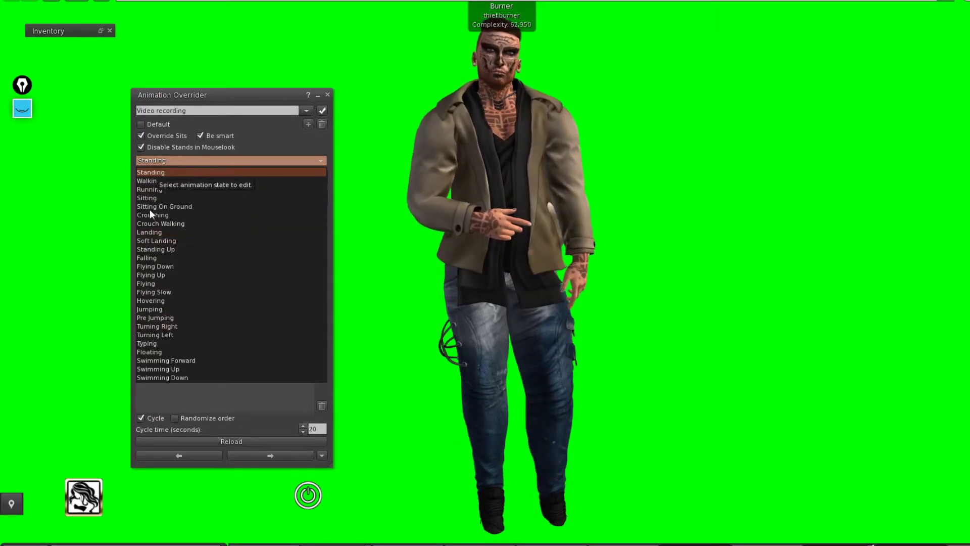
click(213, 171)
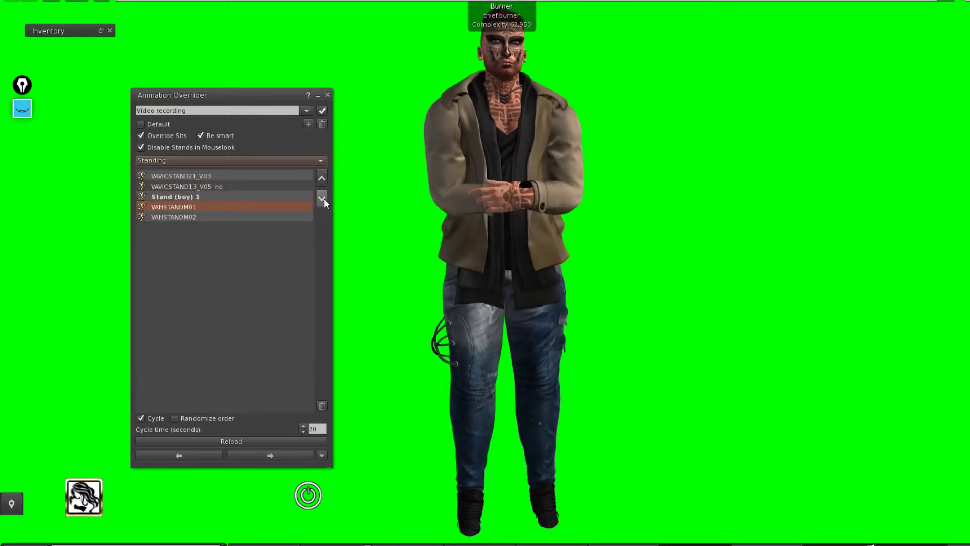
click(323, 178)
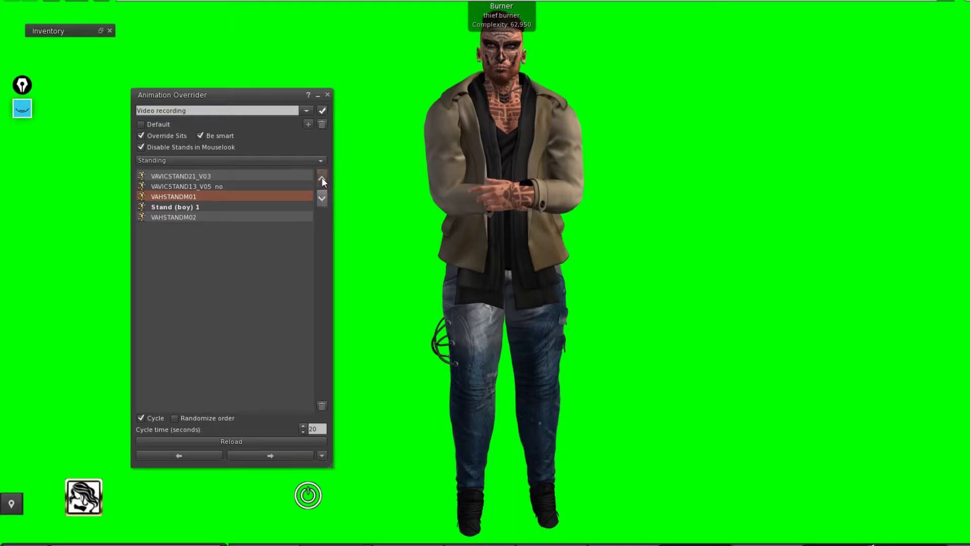
click(322, 197)
click(321, 182)
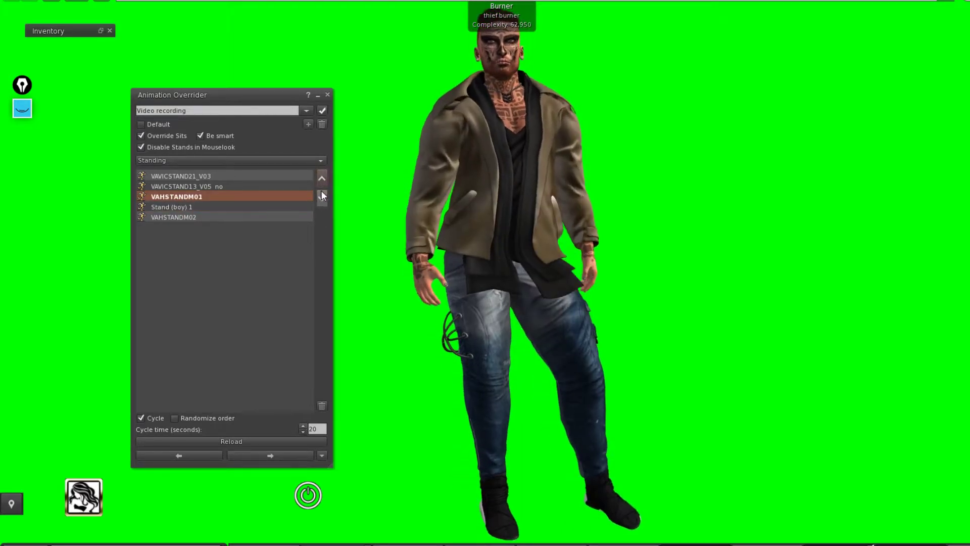
click(320, 193)
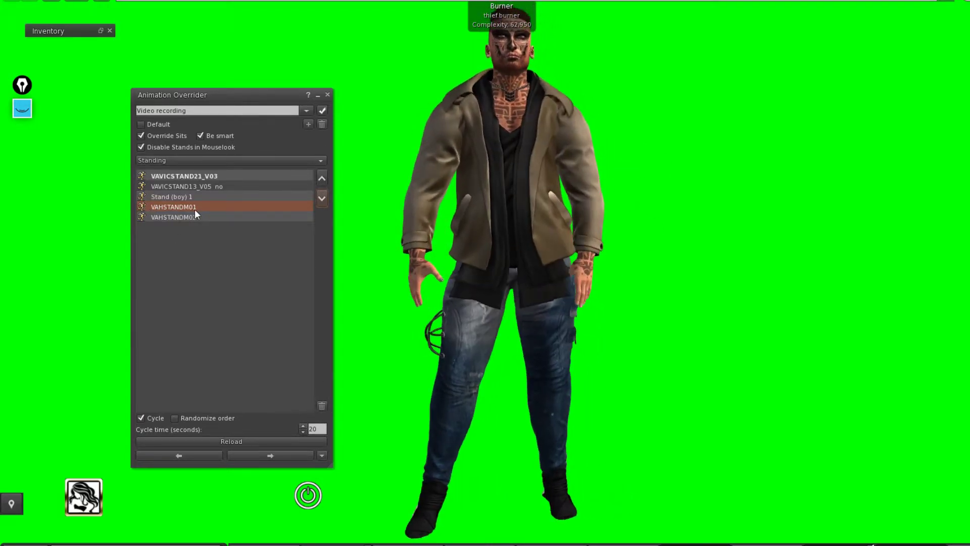
- Select VAHSTANDM02, Stand (boy) 1 and VAHSTANDM01 in turn in the Standing list
click(156, 217)
click(165, 196)
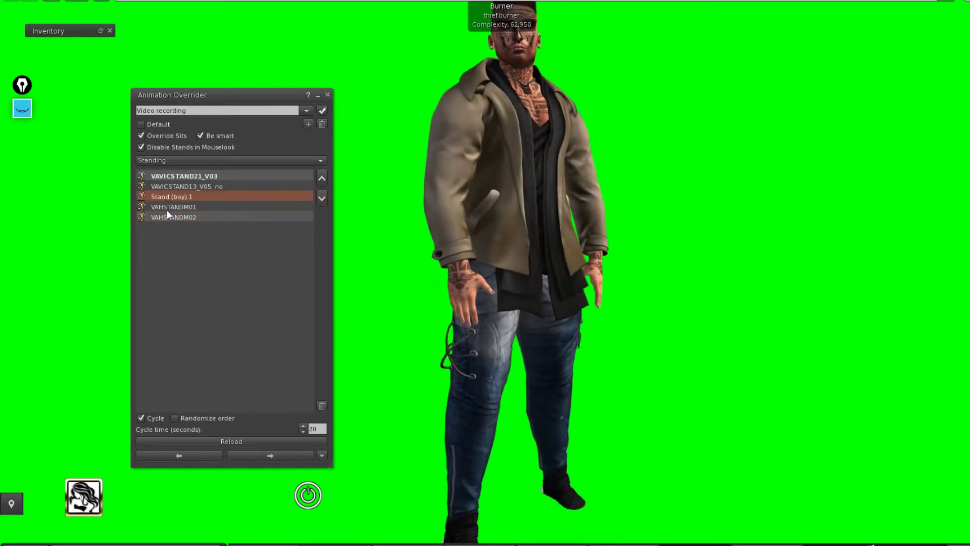
click(167, 207)
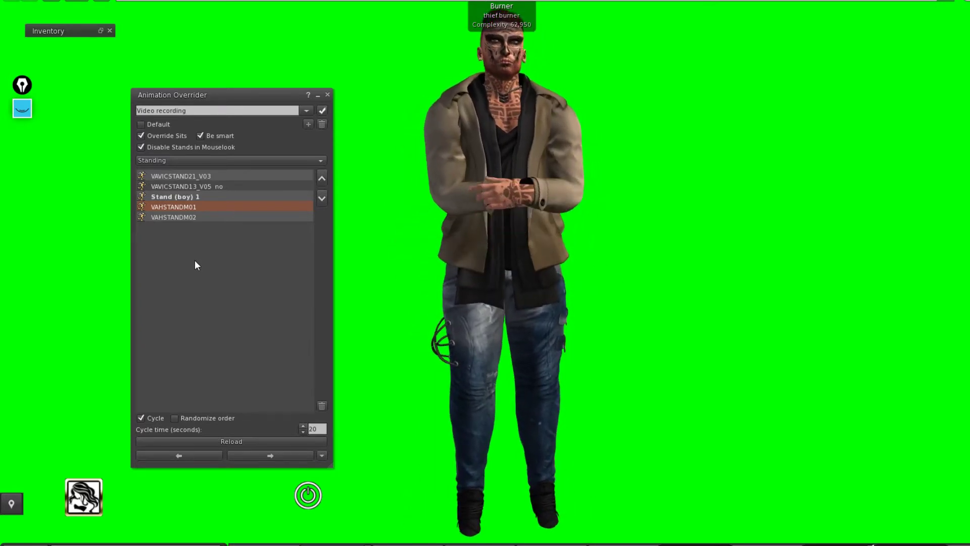
- Reload the animation overrider configuration, select VAVICSTAND21_V03 in the Standing list, and reload again
click(226, 441)
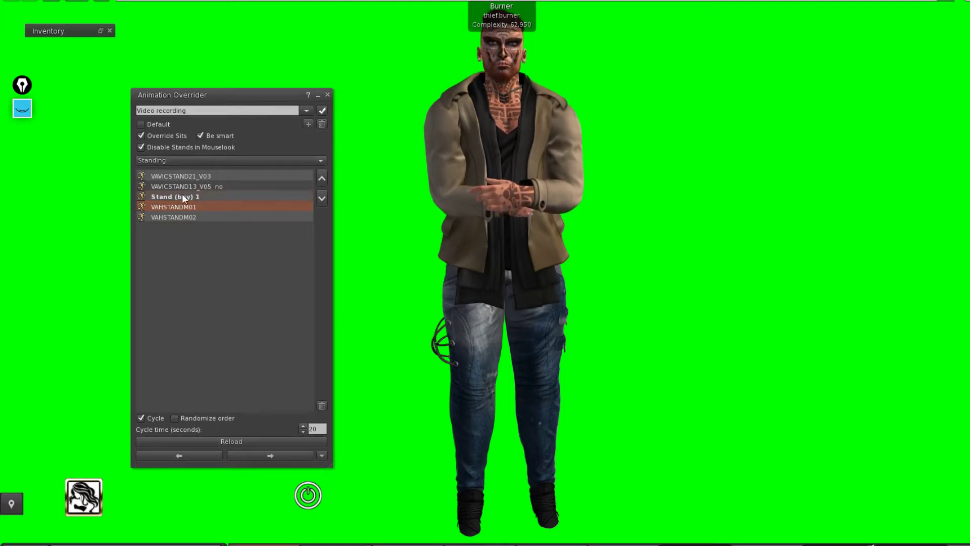
click(244, 438)
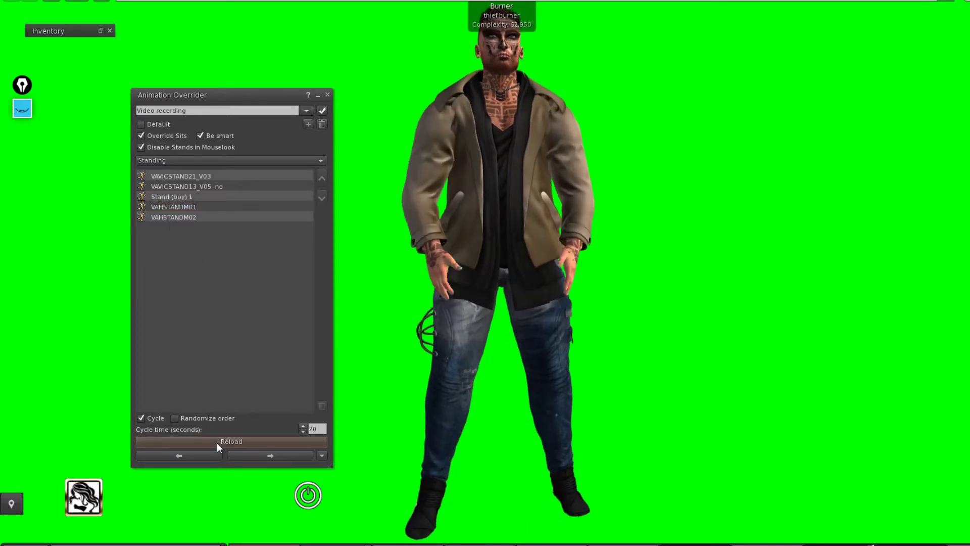
click(187, 179)
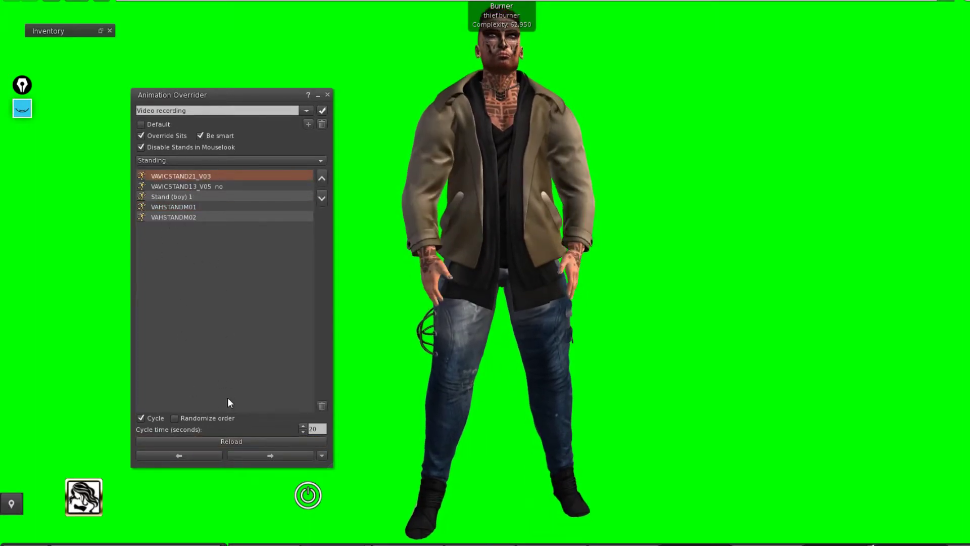
click(233, 441)
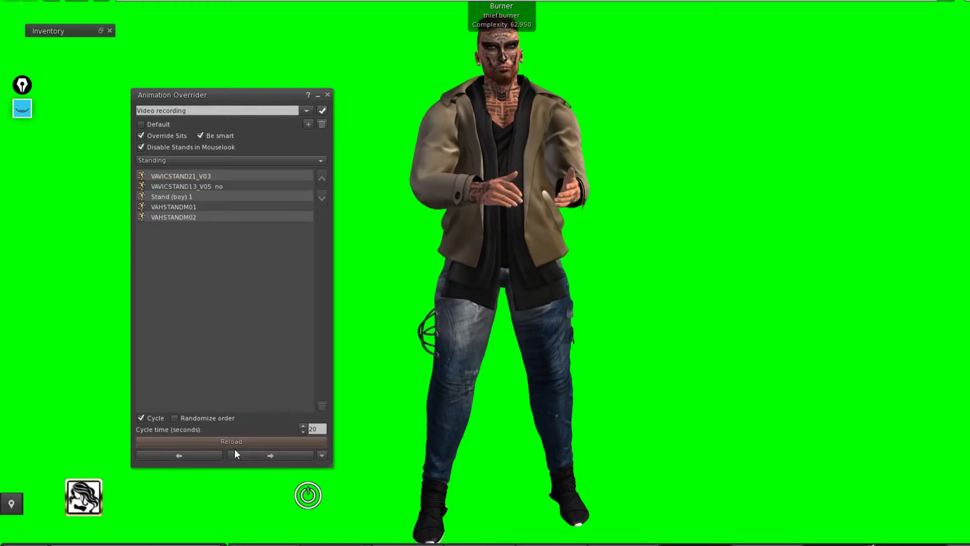
- Step backwards through the Video recording set's Standing animations until VAVICSTAND21_V03 plays
click(194, 177)
click(200, 455)
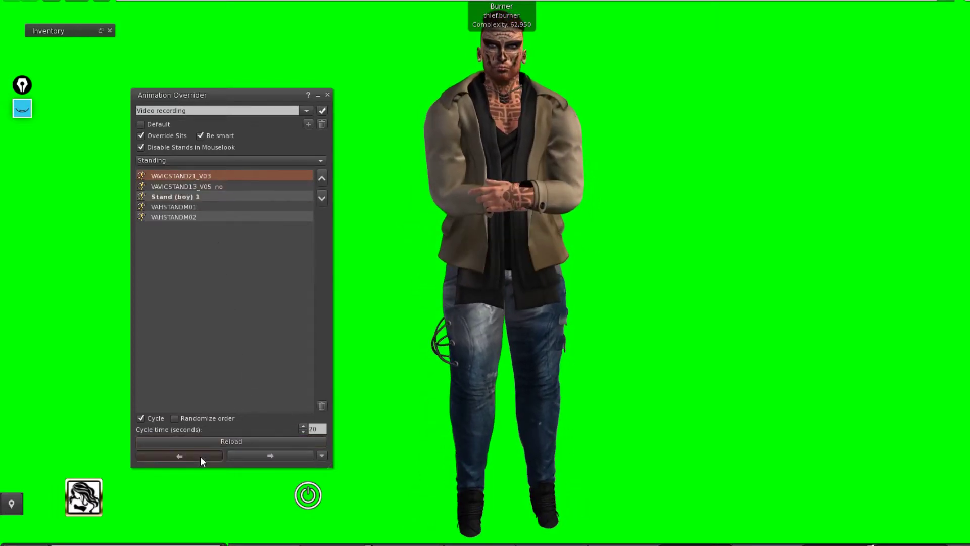
click(200, 456)
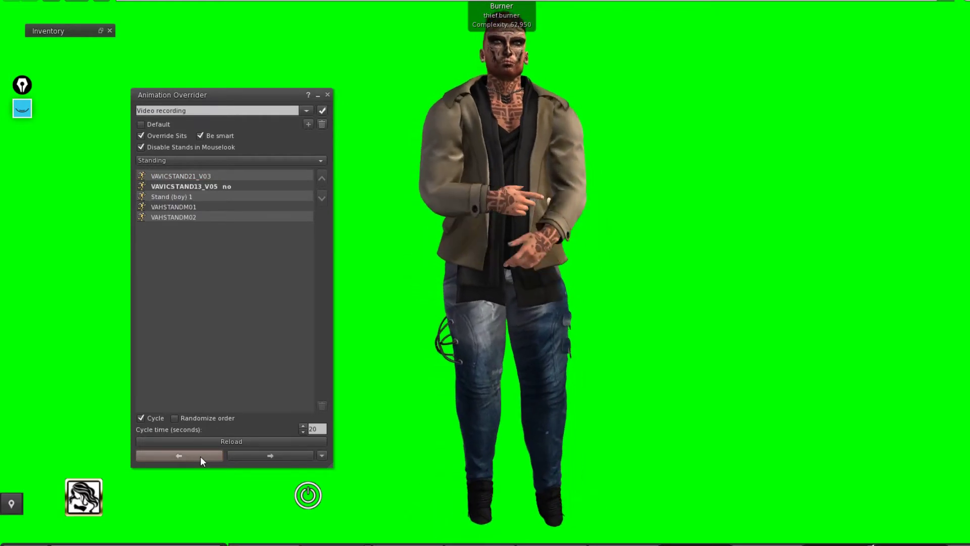
click(199, 456)
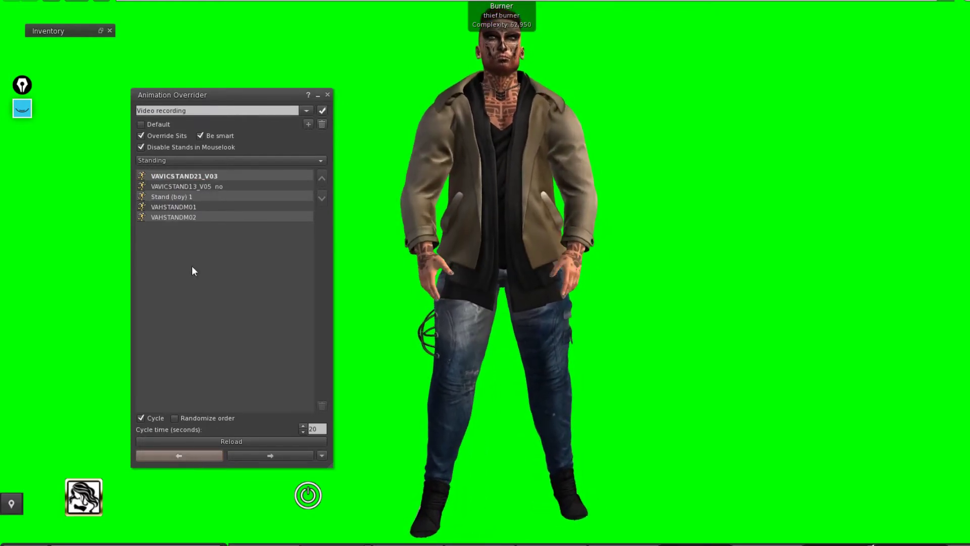
- Select VAVICSTAND13_V05 no in the Standing list and switch to the previous standing animation
click(213, 188)
click(202, 458)
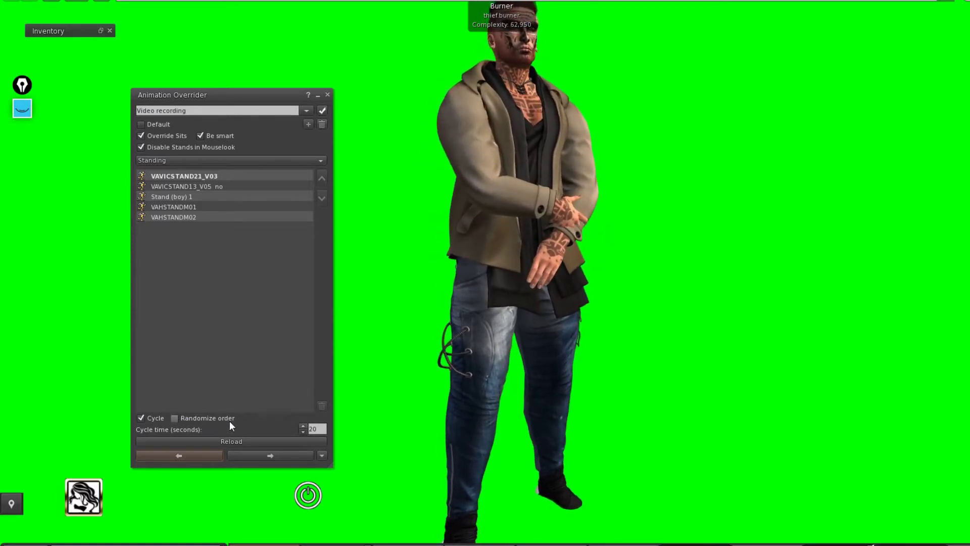
click(201, 185)
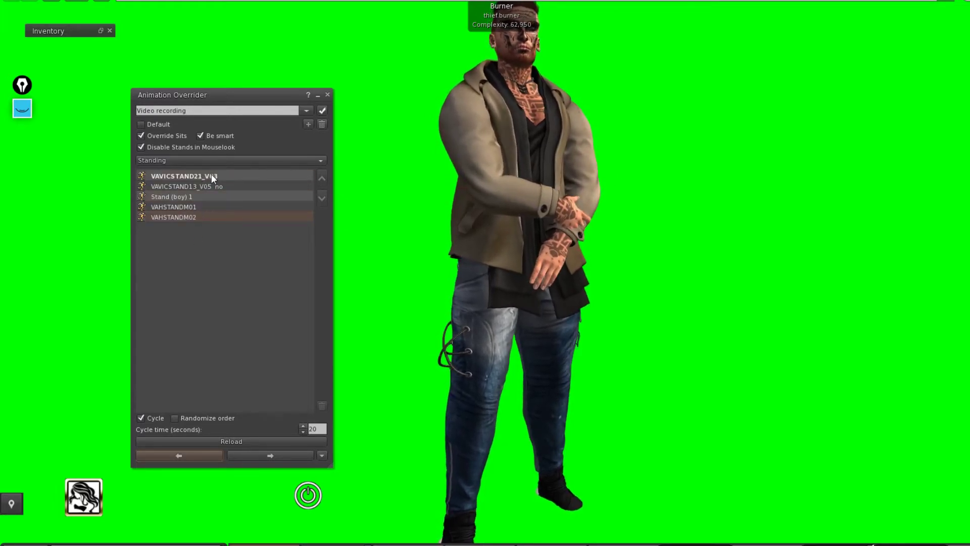
double_click(221, 187)
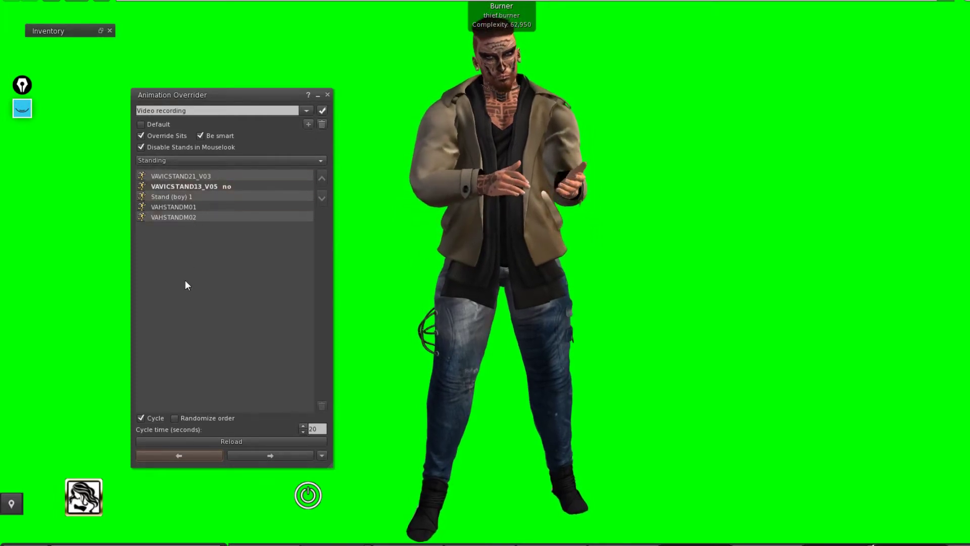
- Switch to the Dance set and play its Stefanie_16_Dance_MOVE!_FREE animation by advancing to the next animation
click(305, 110)
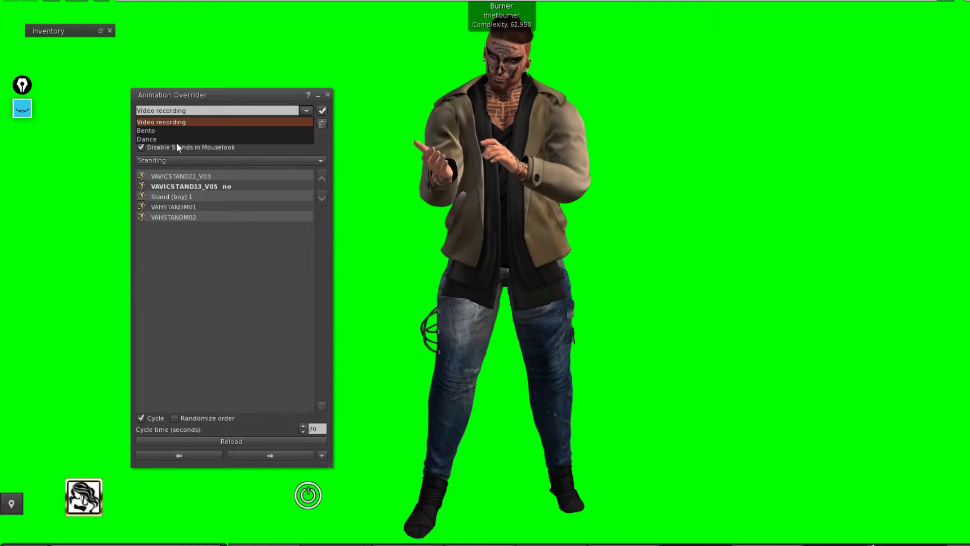
click(147, 139)
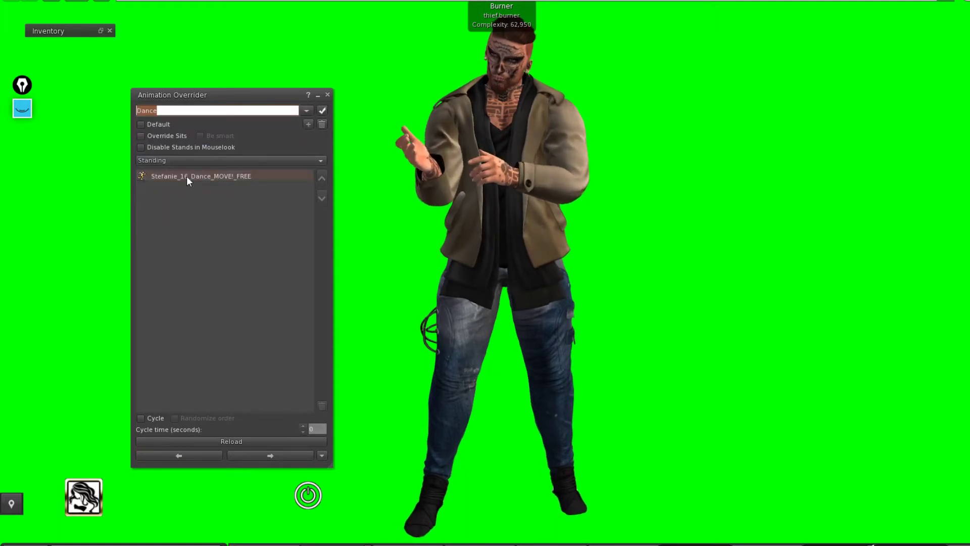
click(255, 456)
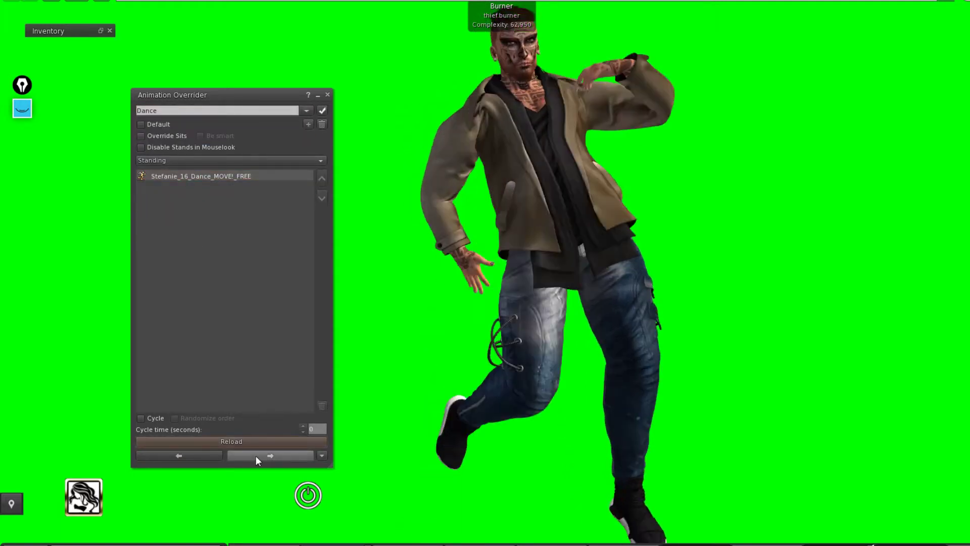
click(226, 178)
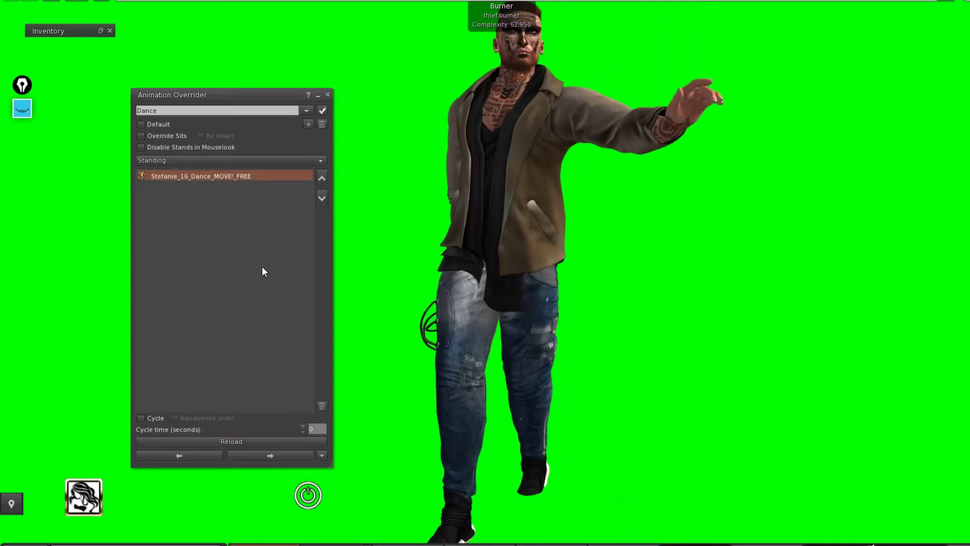
click(244, 455)
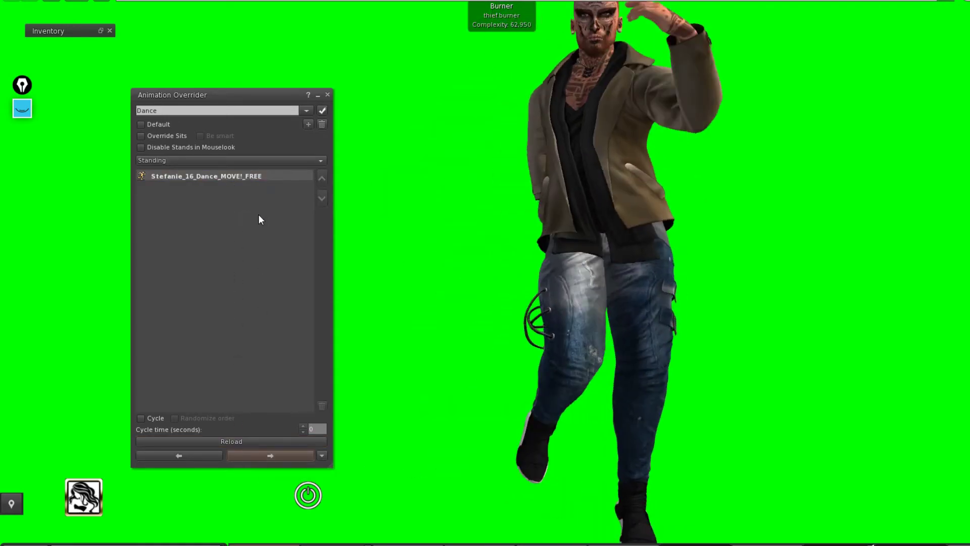
click(169, 177)
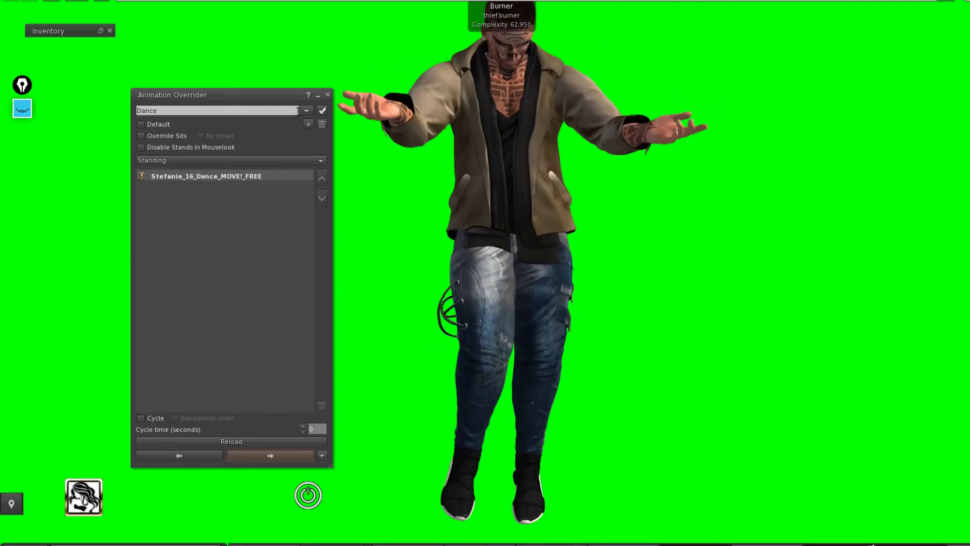
- Switch to the Bento set, reload the configuration, and advance to the next standing animation
click(305, 110)
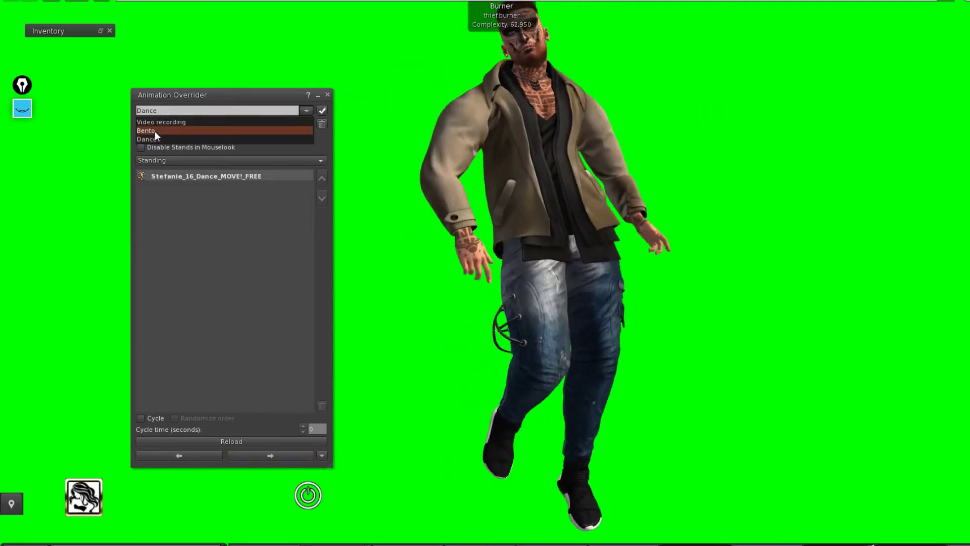
click(154, 131)
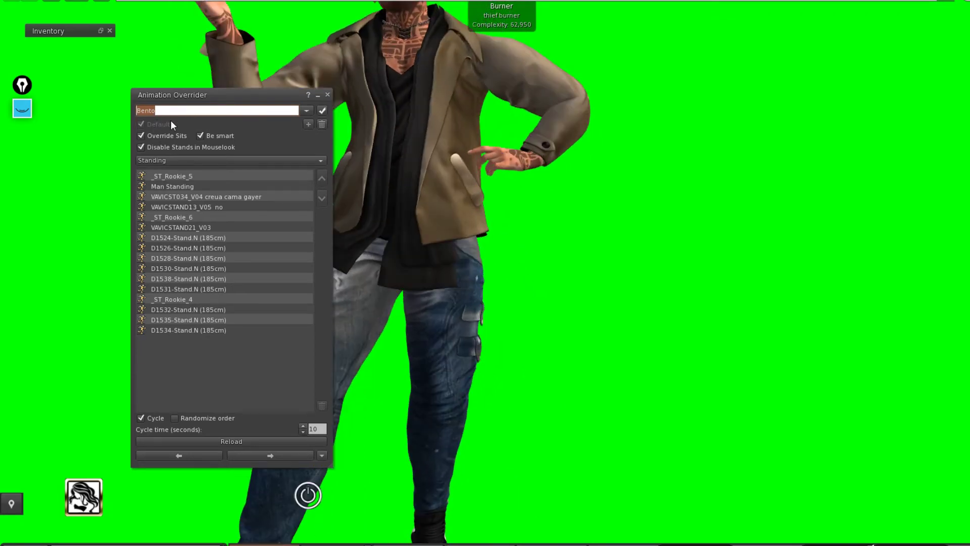
click(206, 175)
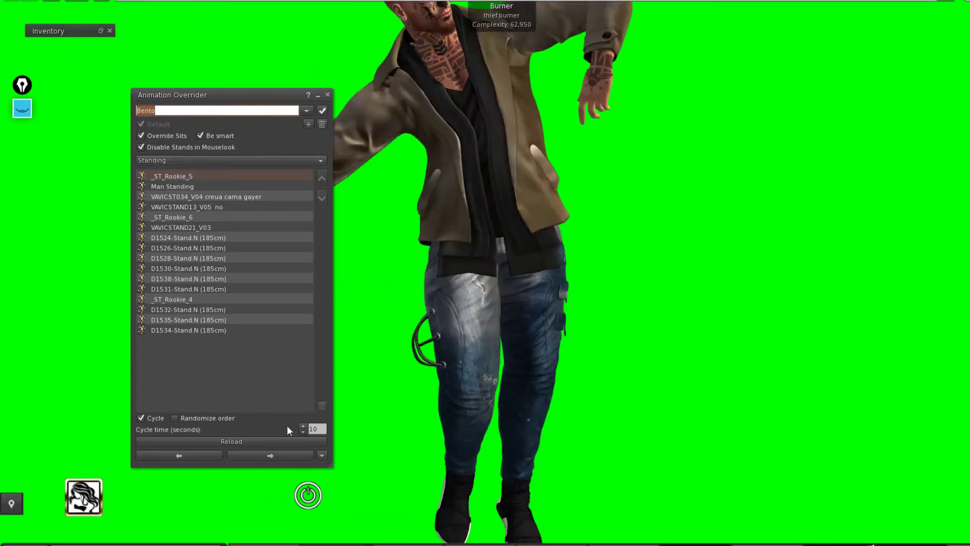
click(267, 443)
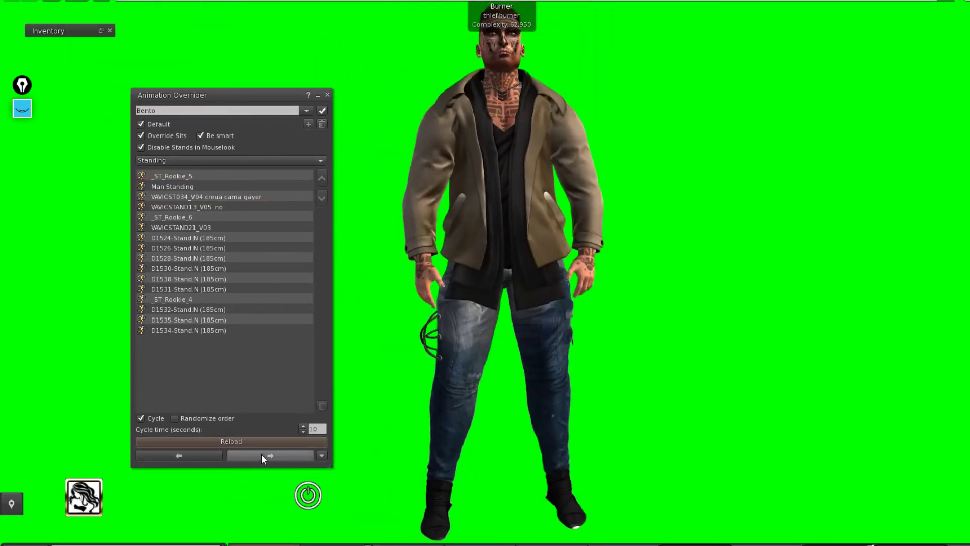
click(262, 453)
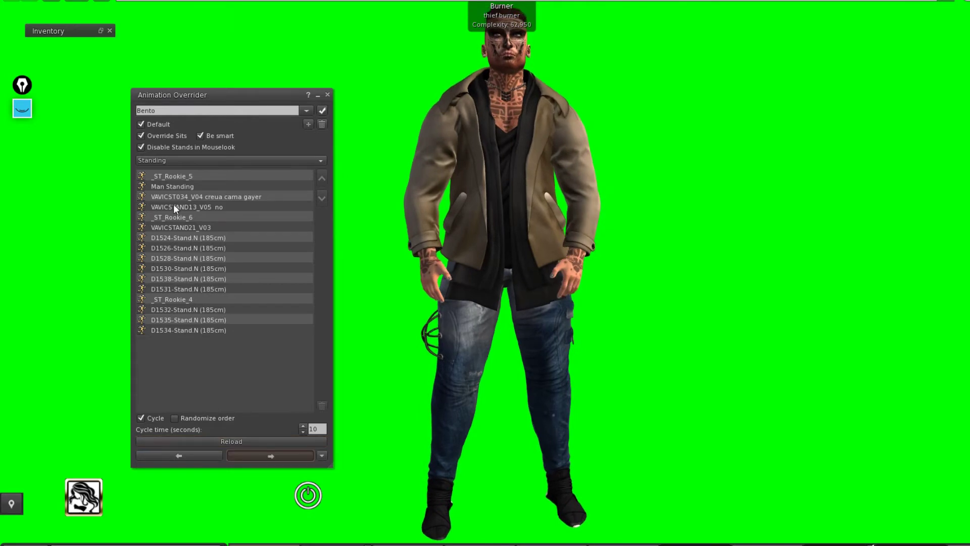
- Display the Bento set's animations for the Sitting state
click(223, 162)
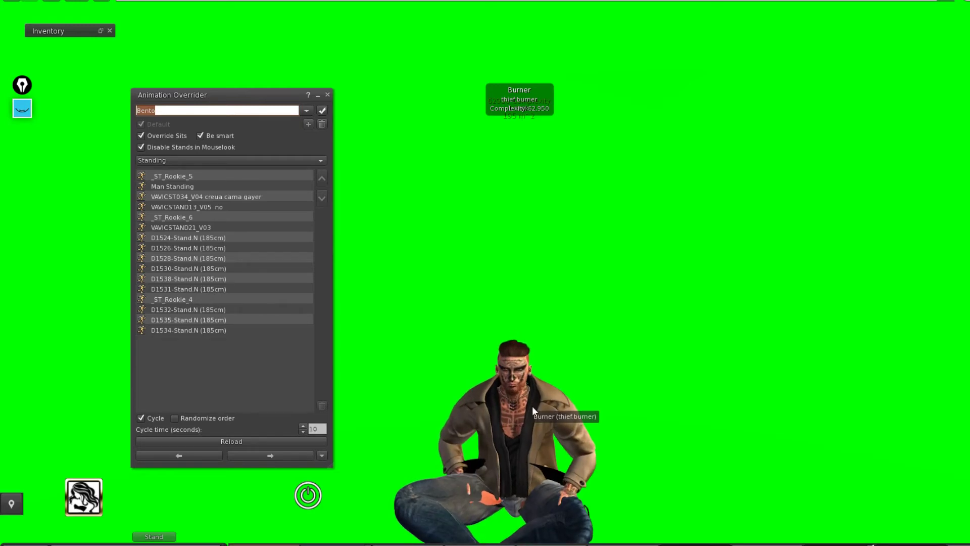
click(380, 164)
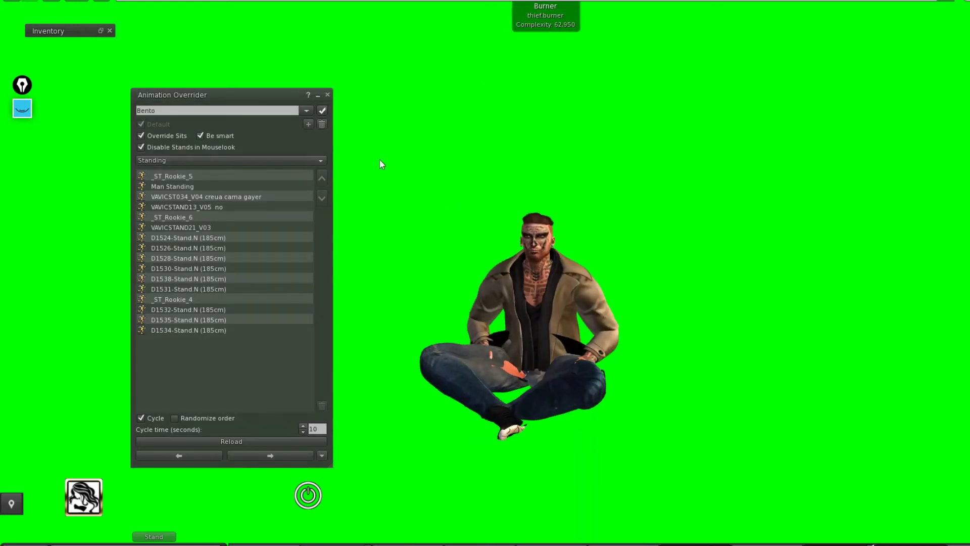
click(320, 165)
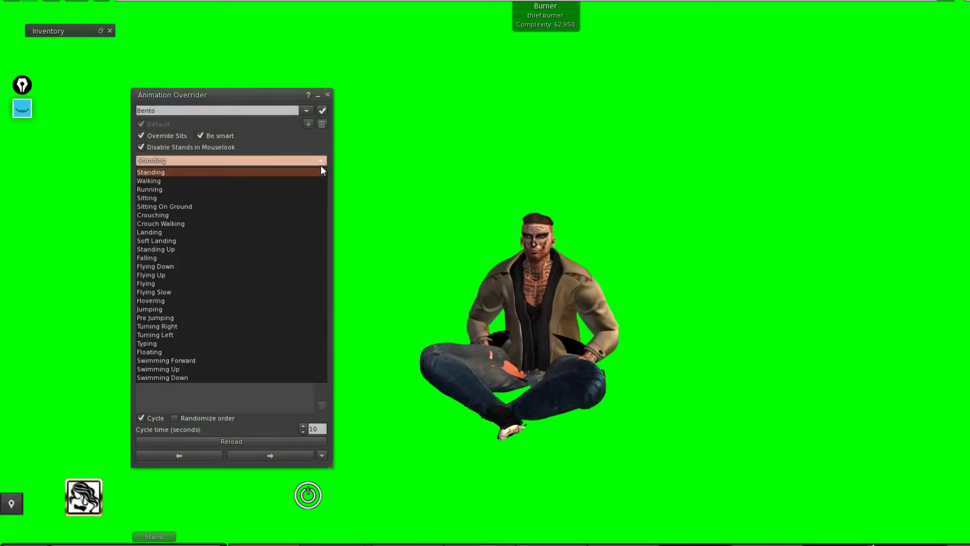
click(172, 198)
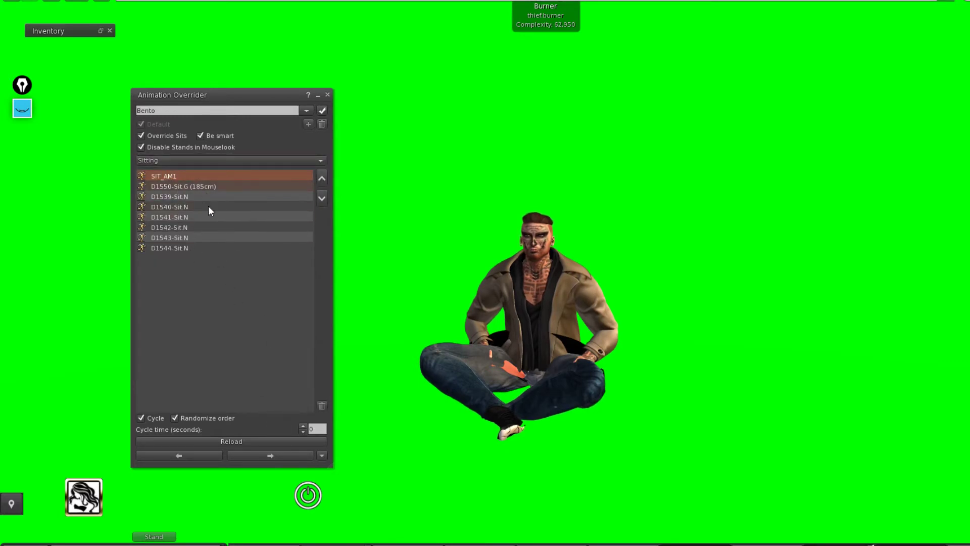
- Advance through the Bento set's Sitting animations, select SIT_AM1, and reload the configuration
click(250, 455)
click(243, 454)
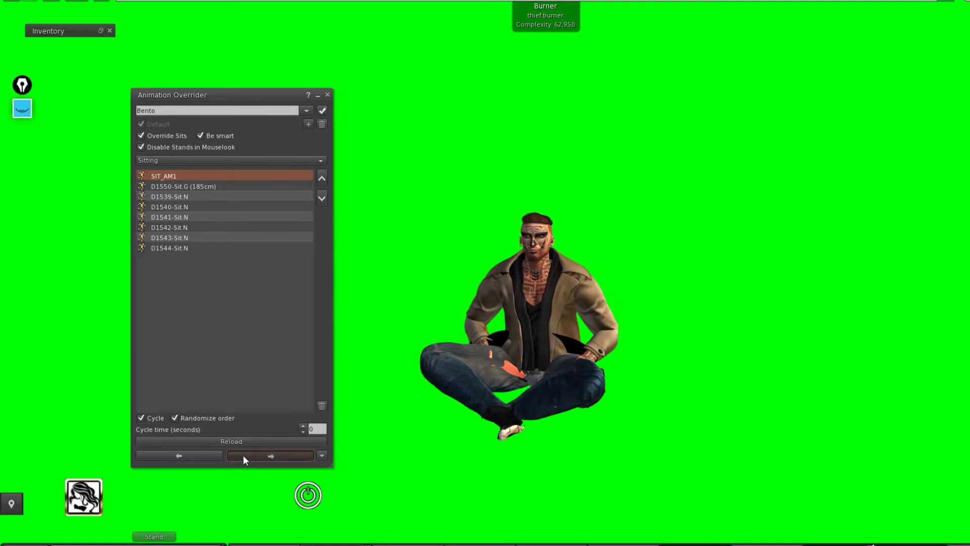
click(240, 442)
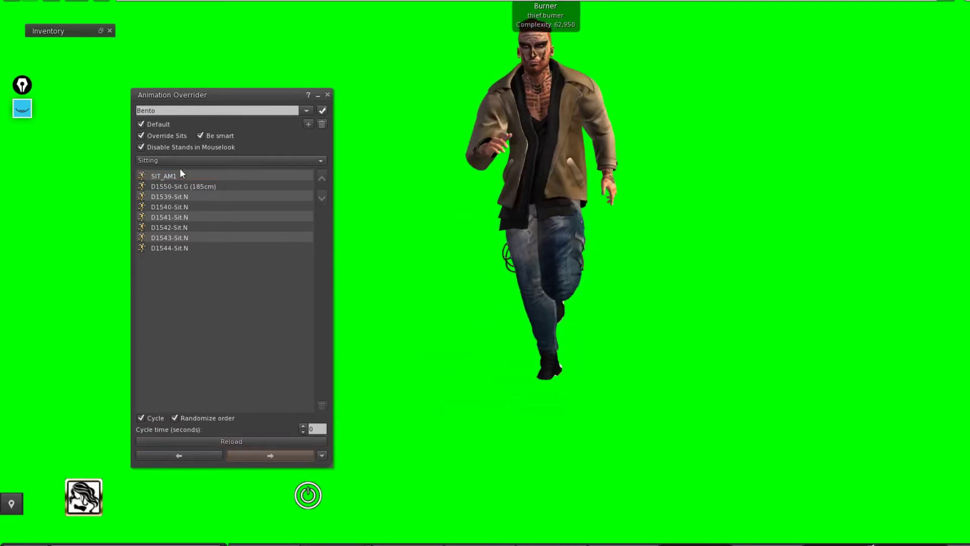
click(177, 176)
click(231, 439)
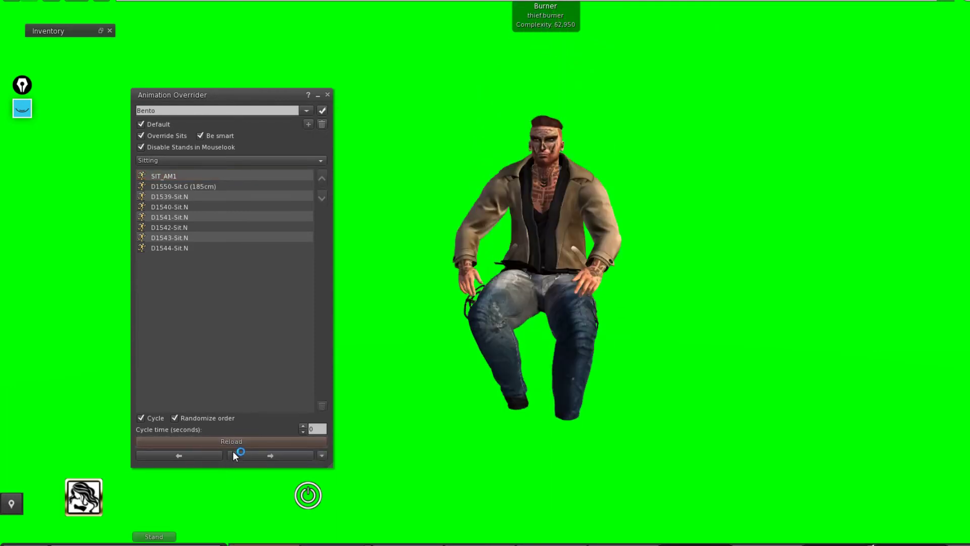
- Walk the avatar forward out of its current sit, seat it on the ground again, and select SIT_AM1 in the Sitting list
click(245, 457)
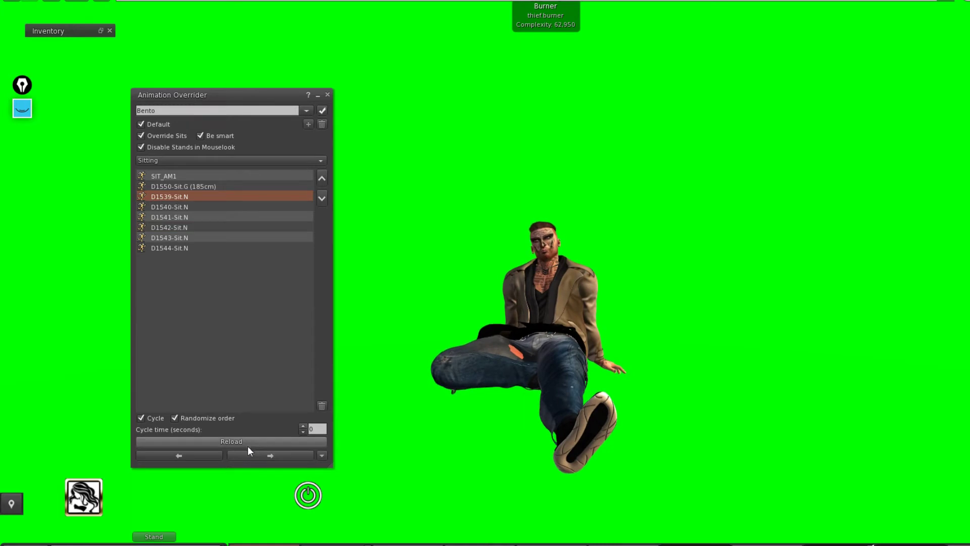
key(Up)
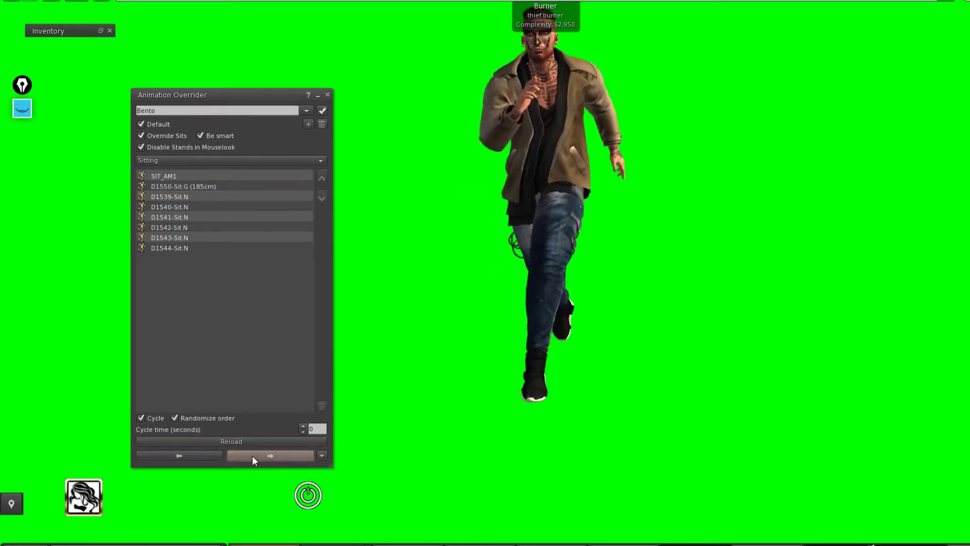
key(ctrl+alt+s)
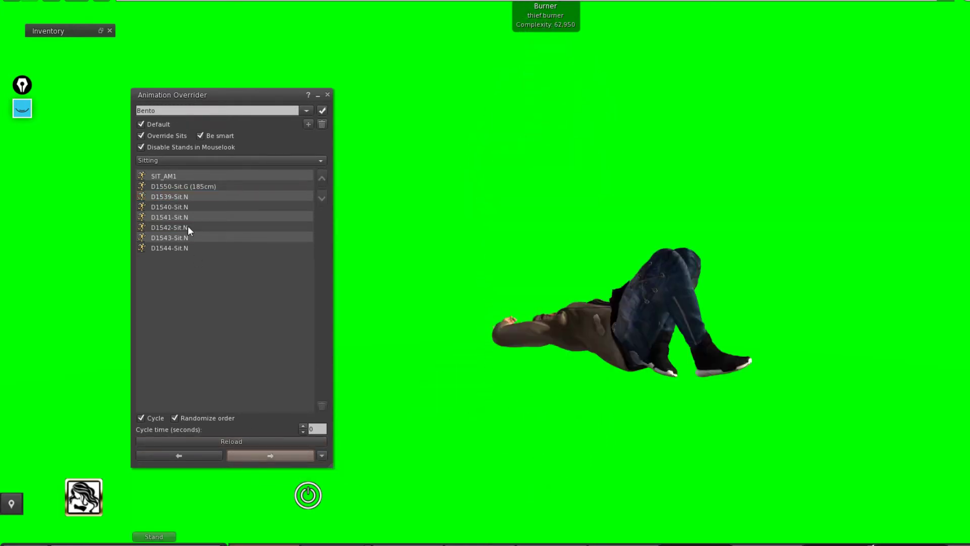
double_click(190, 177)
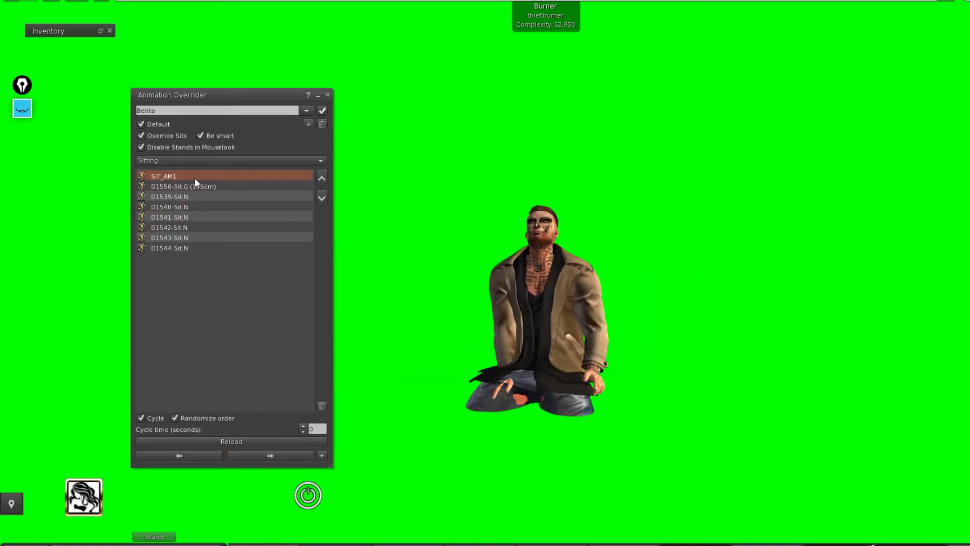
- Display the Bento set's Sitting On Ground animations and play Lie by advancing to the next animation
click(254, 161)
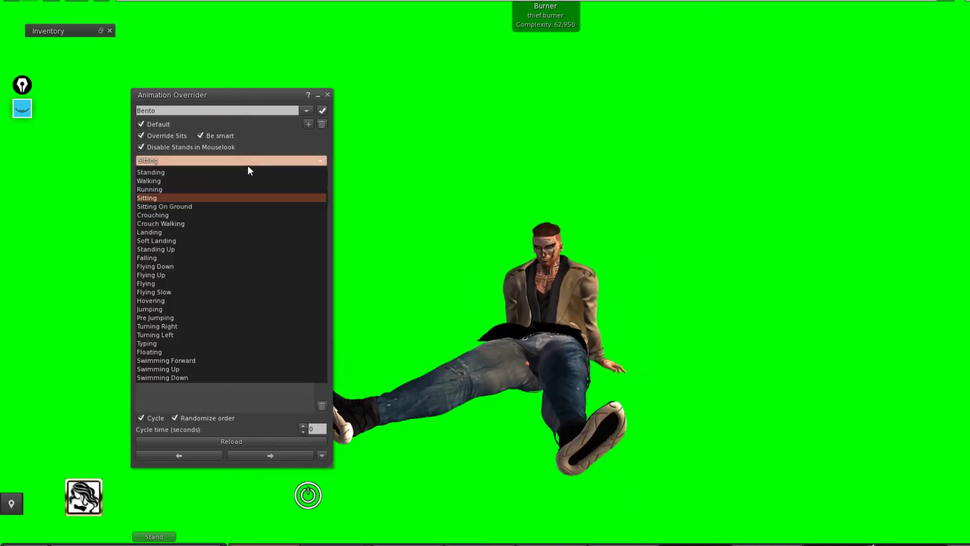
click(170, 207)
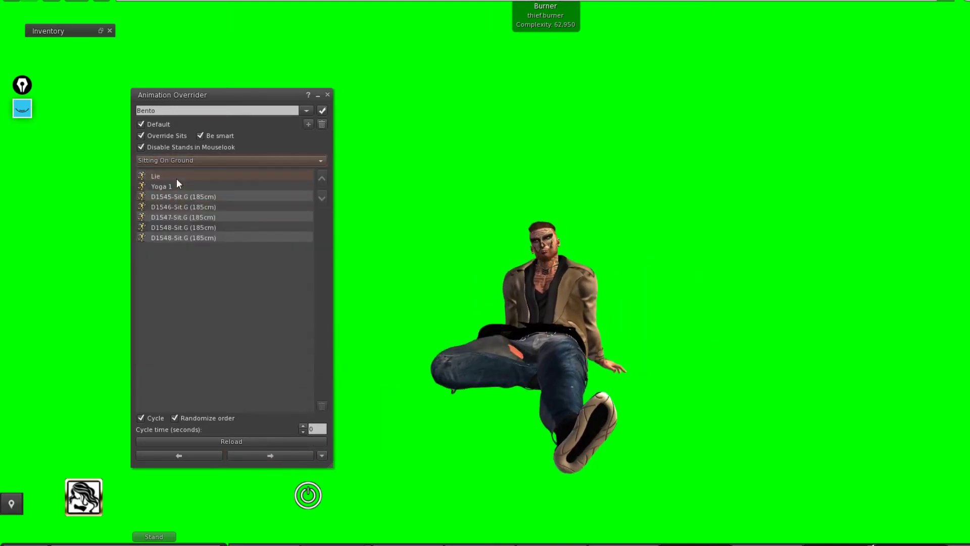
click(177, 177)
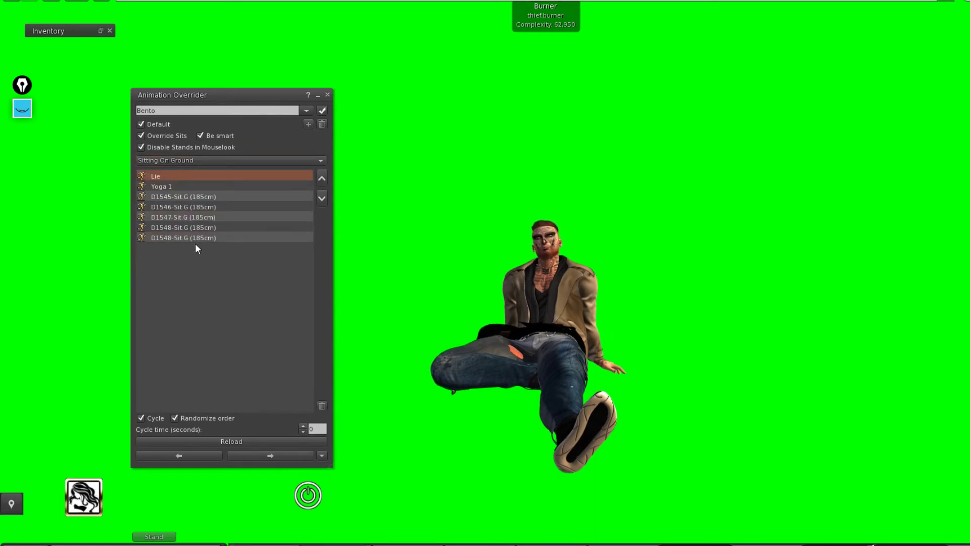
click(242, 455)
- Advance through the Sitting On Ground animations from Yoga 1 to D1548-Sit.G (185cm), and select the last entry in the list
click(183, 187)
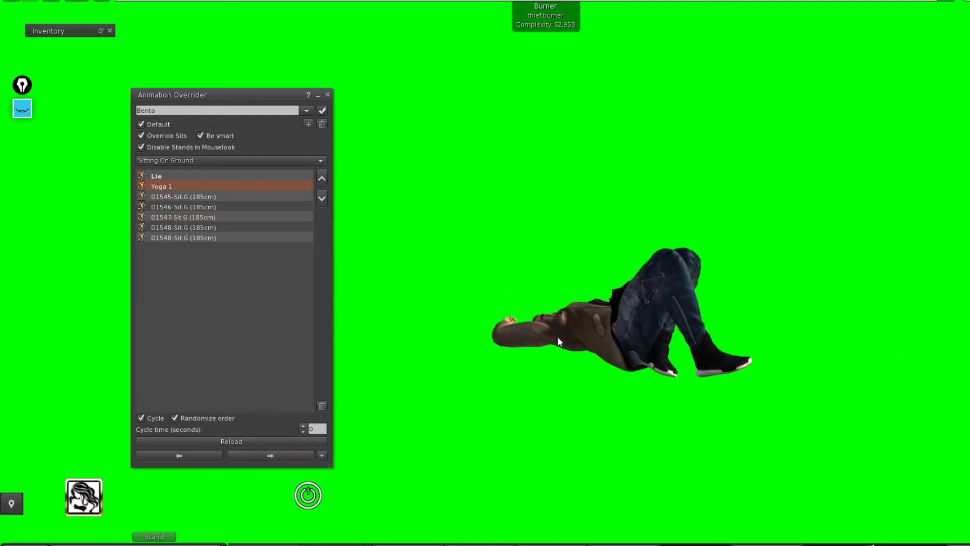
click(236, 457)
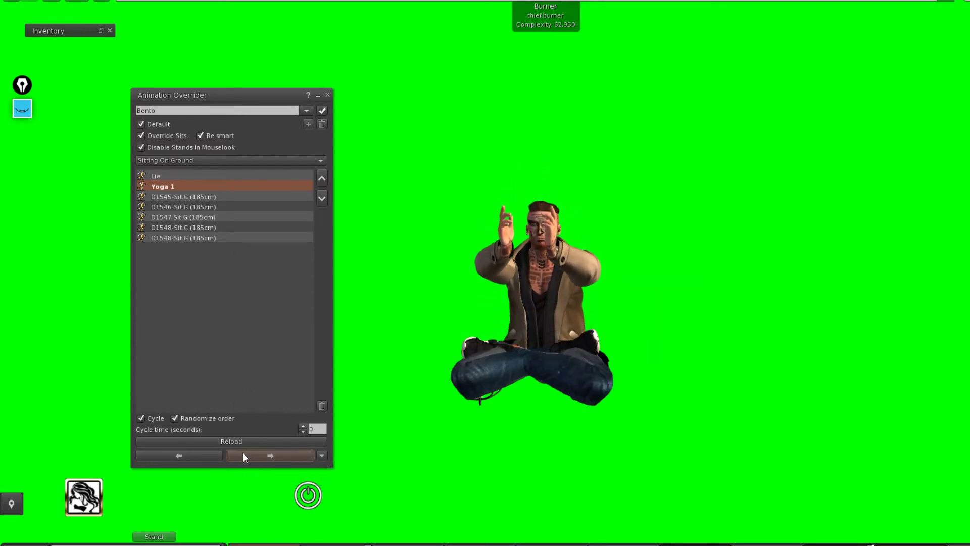
click(243, 454)
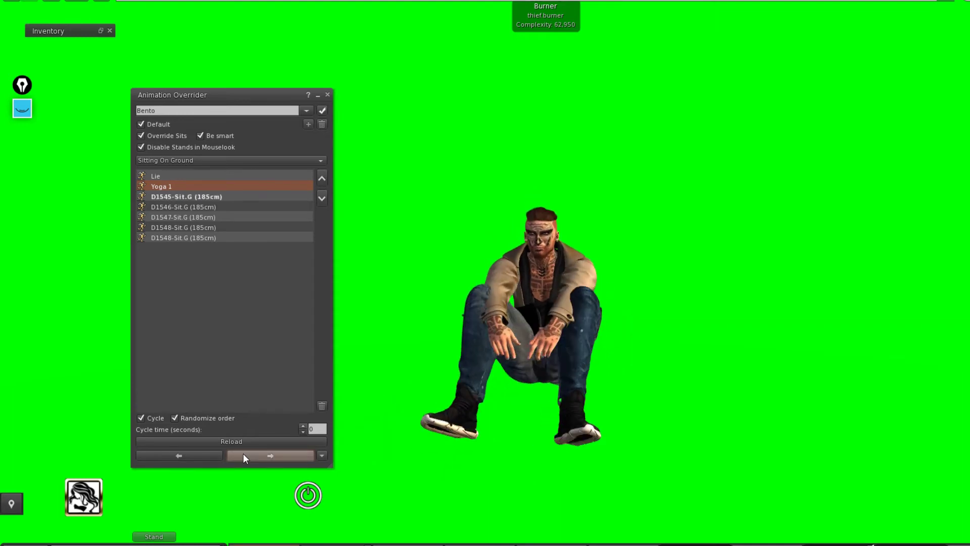
click(244, 455)
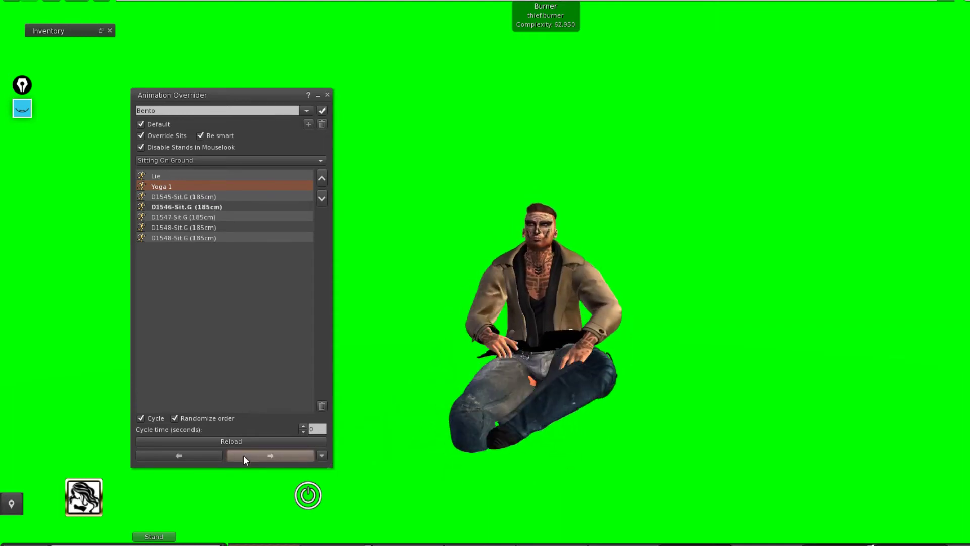
click(244, 455)
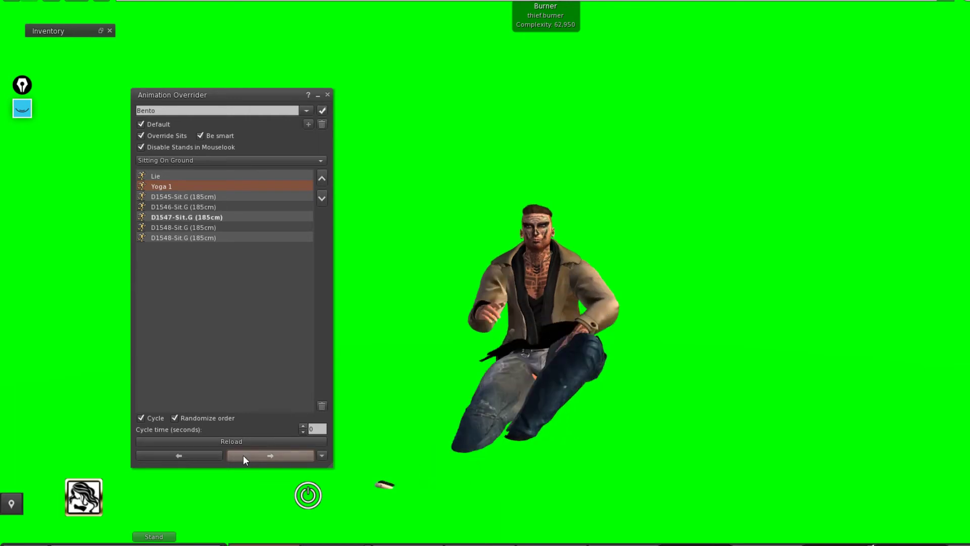
click(244, 455)
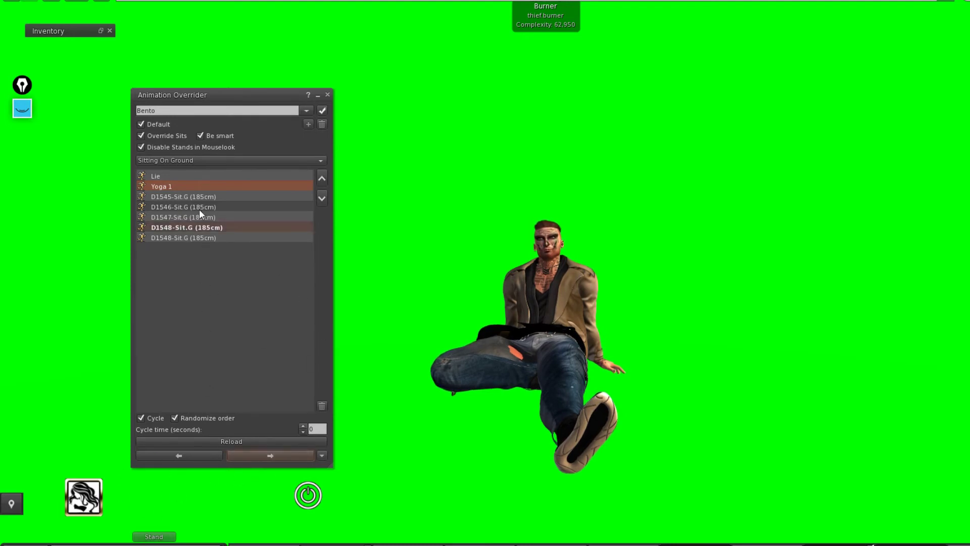
click(199, 238)
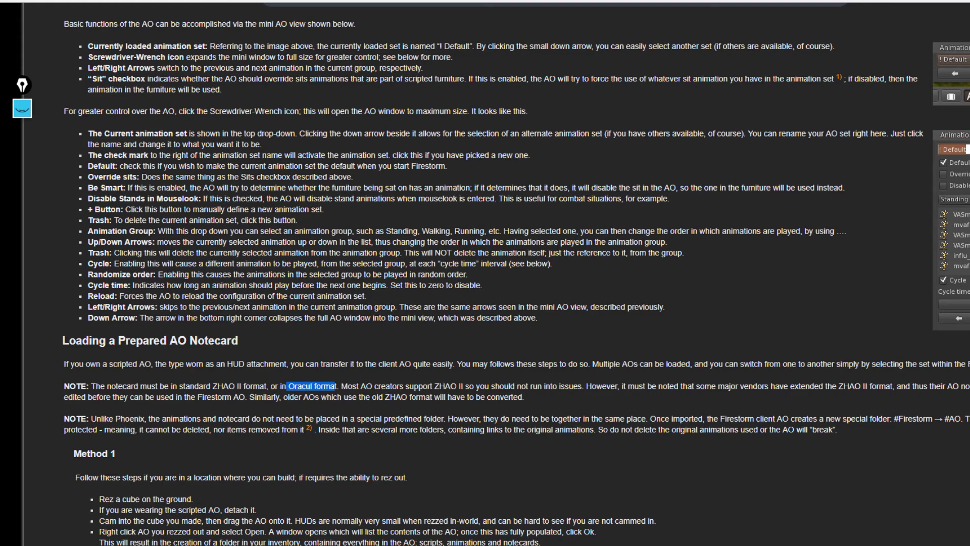
- In the Firestorm wiki's animation_overrider page, review the AO introduction, the control descriptions and both methods for loading a prepared AO notecard
scroll(485, 273, up, 12)
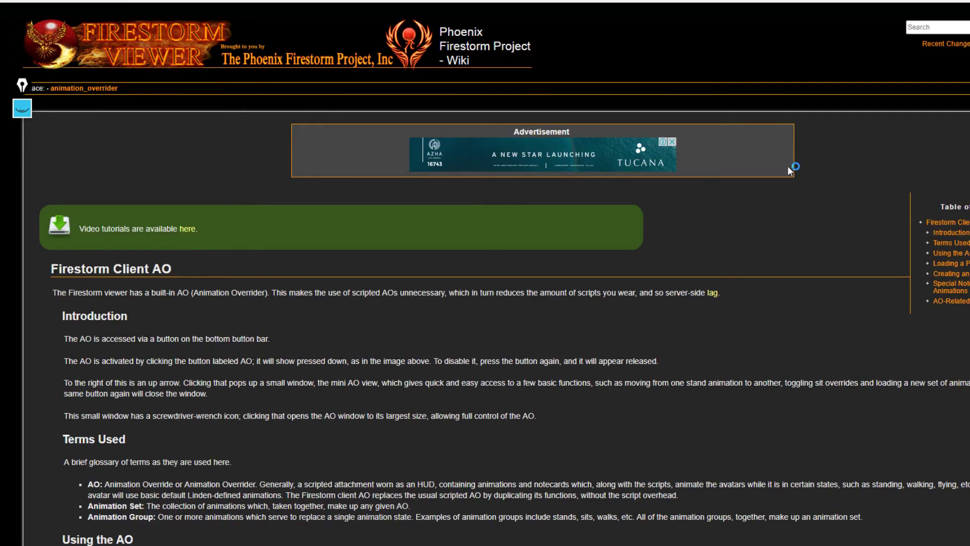
scroll(453, 215, down, 7)
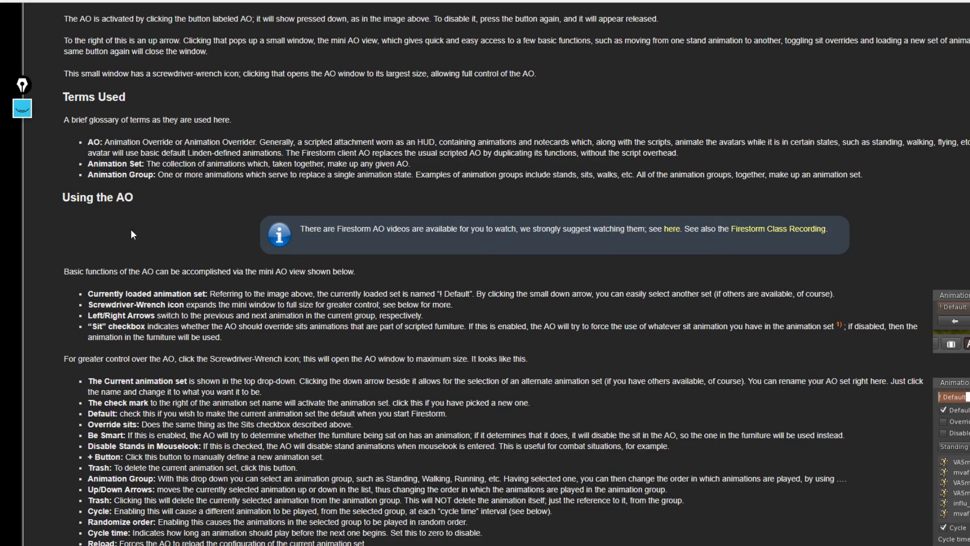
scroll(131, 232, down, 7)
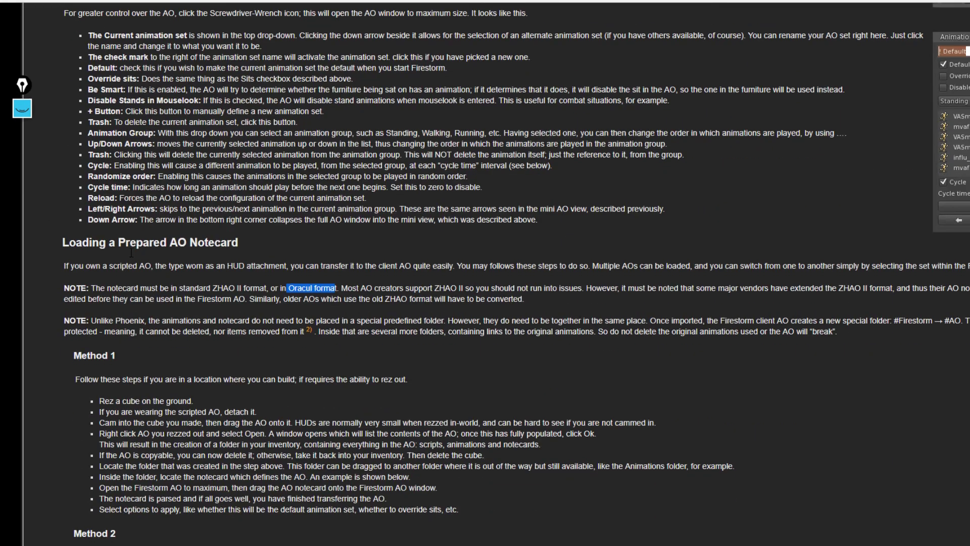
scroll(130, 251, down, 2)
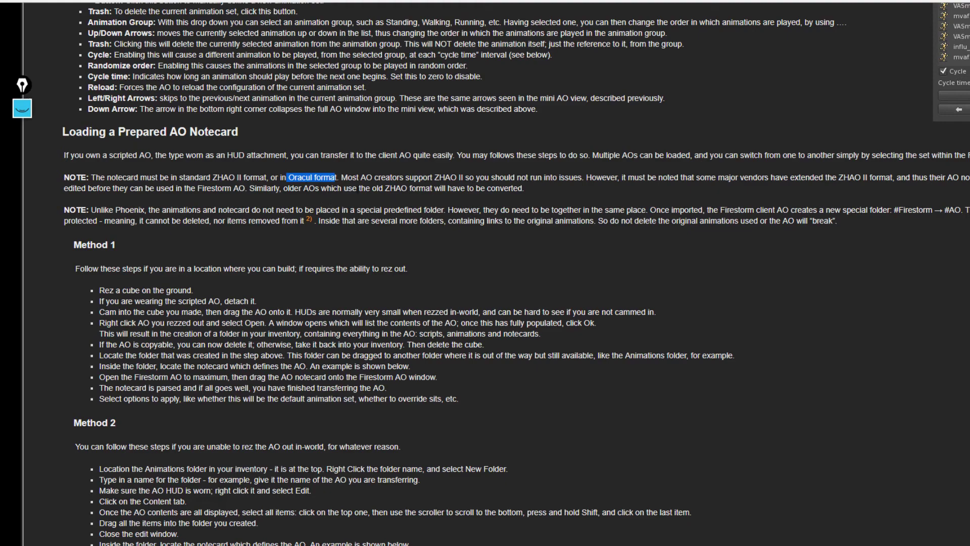
scroll(347, 235, down, 3)
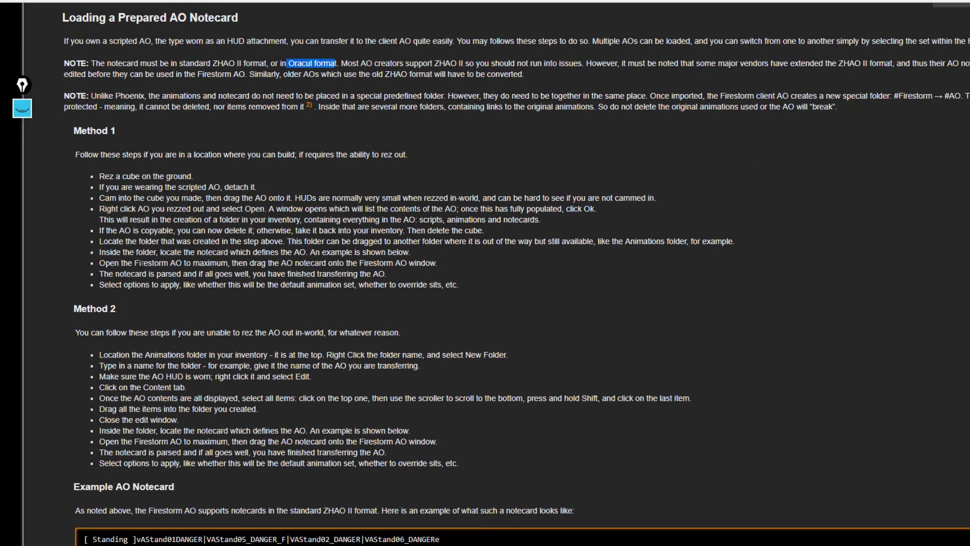
scroll(134, 296, down, 5)
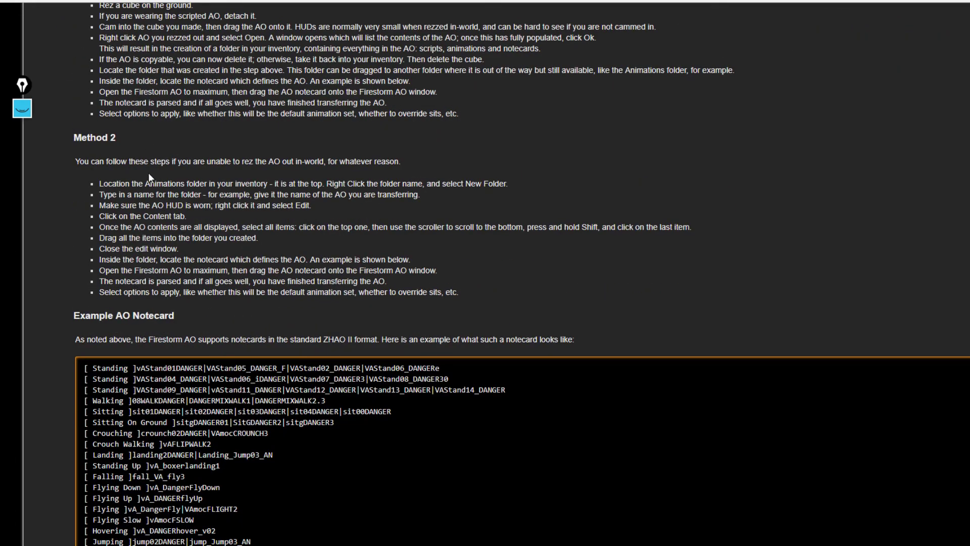
scroll(167, 176, down, 2)
scroll(204, 159, down, 2)
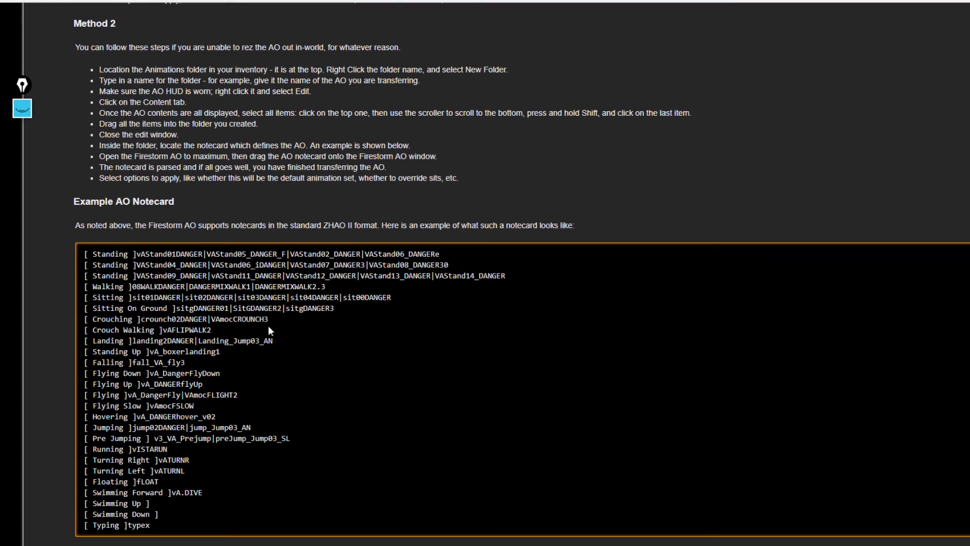
- Examine the wiki's example AO notecard, manual AO creation instructions with their illustration, Bento note and AO-related options
scroll(268, 326, down, 8)
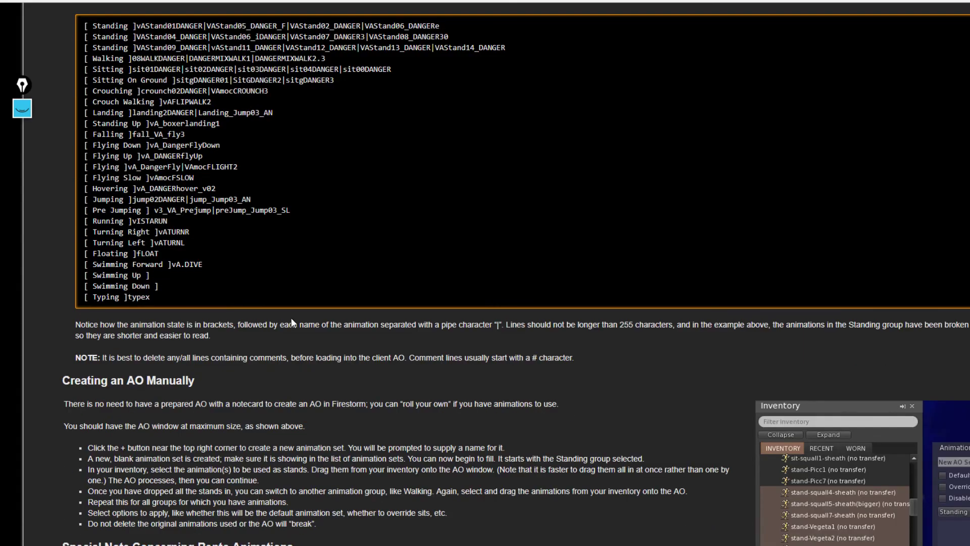
scroll(291, 317, down, 4)
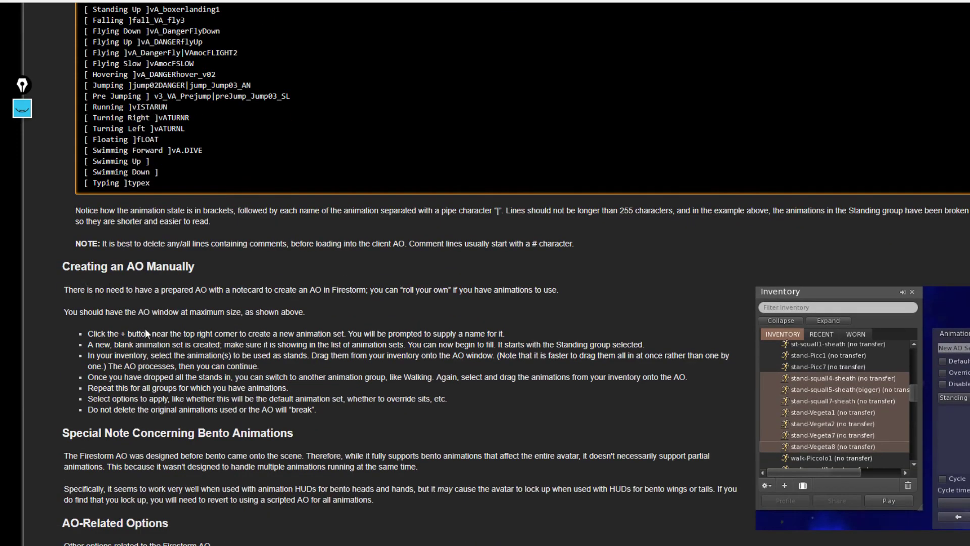
scroll(650, 327, down, 4)
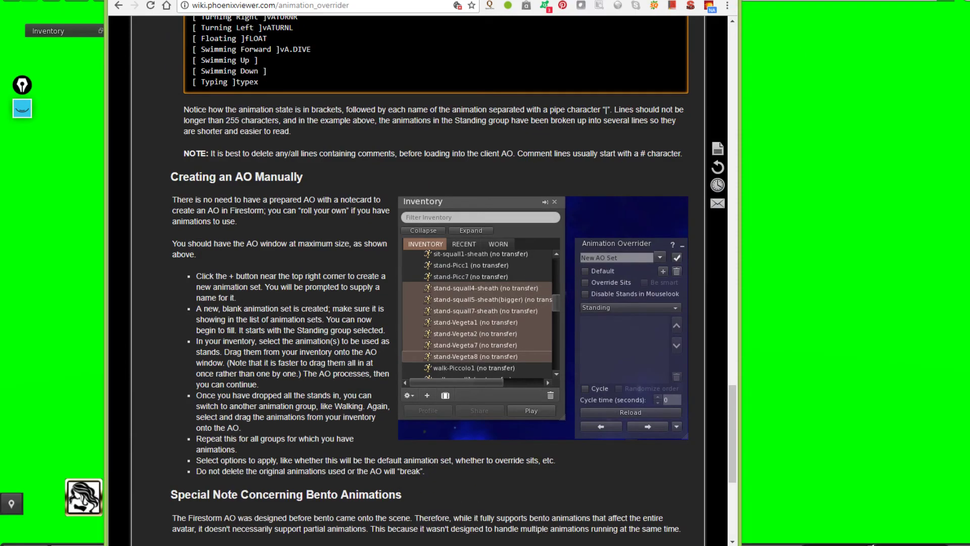
drag(414, 2, 331, 0)
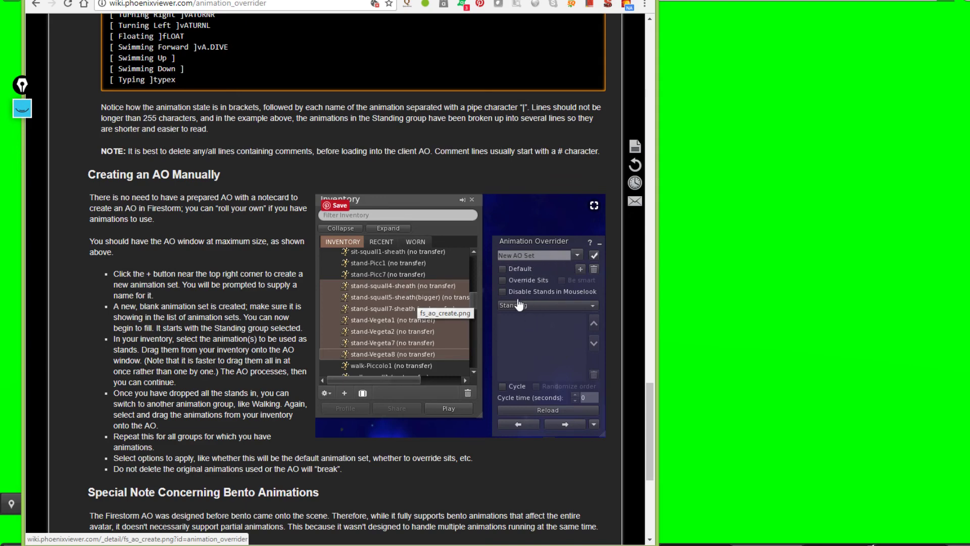
scroll(545, 293, down, 1)
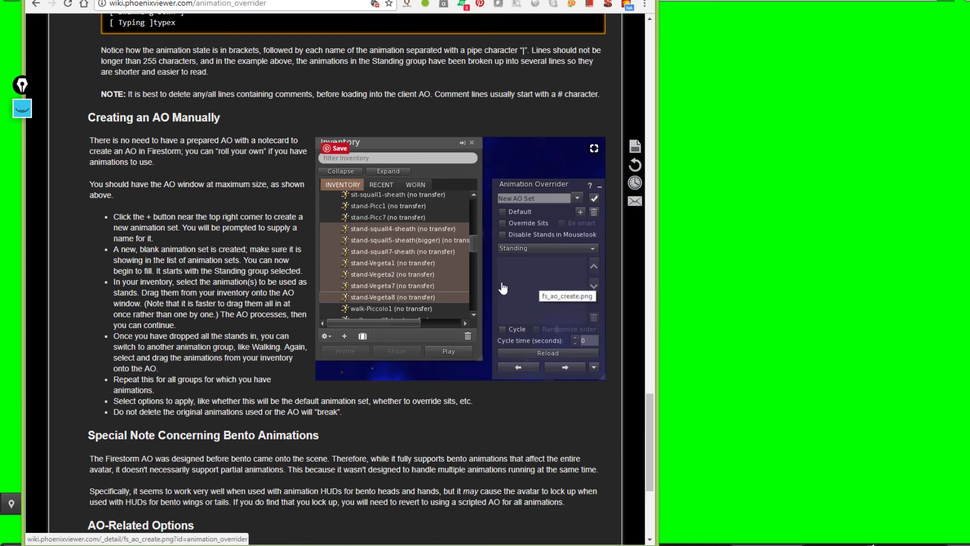
scroll(502, 288, down, 4)
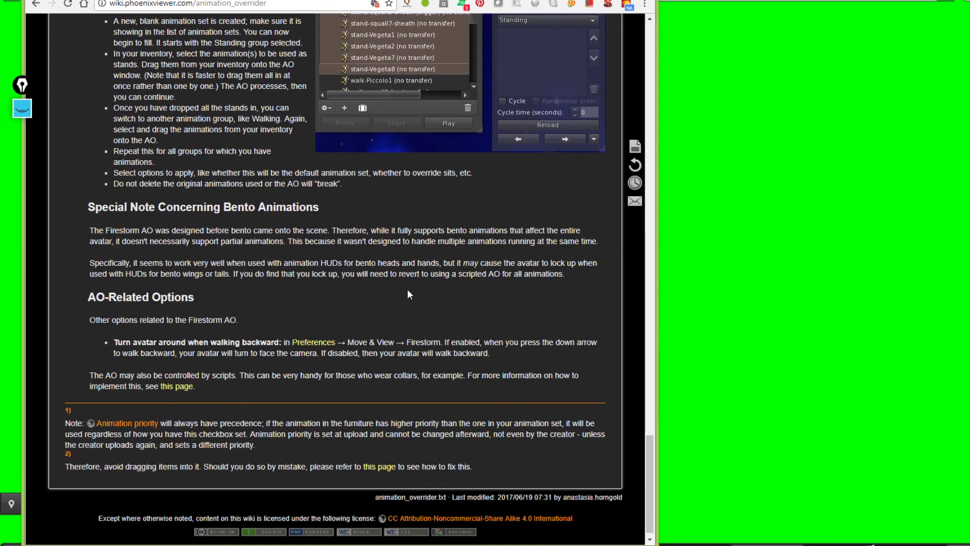